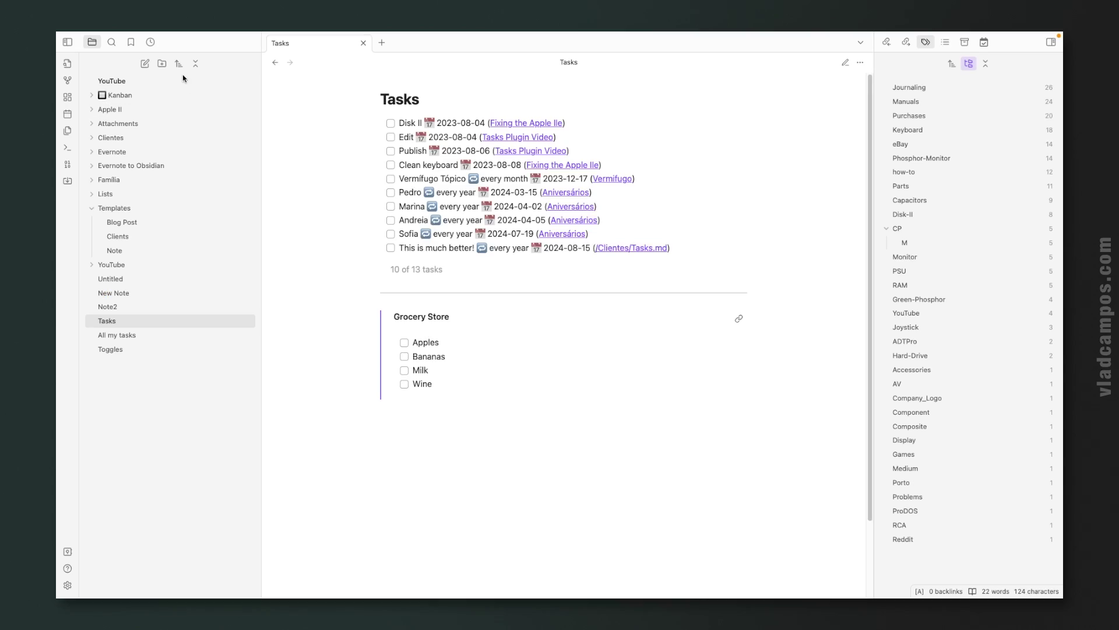
Review the Note template's empty title and tags properties, then switch it to Source mode.
click(178, 65)
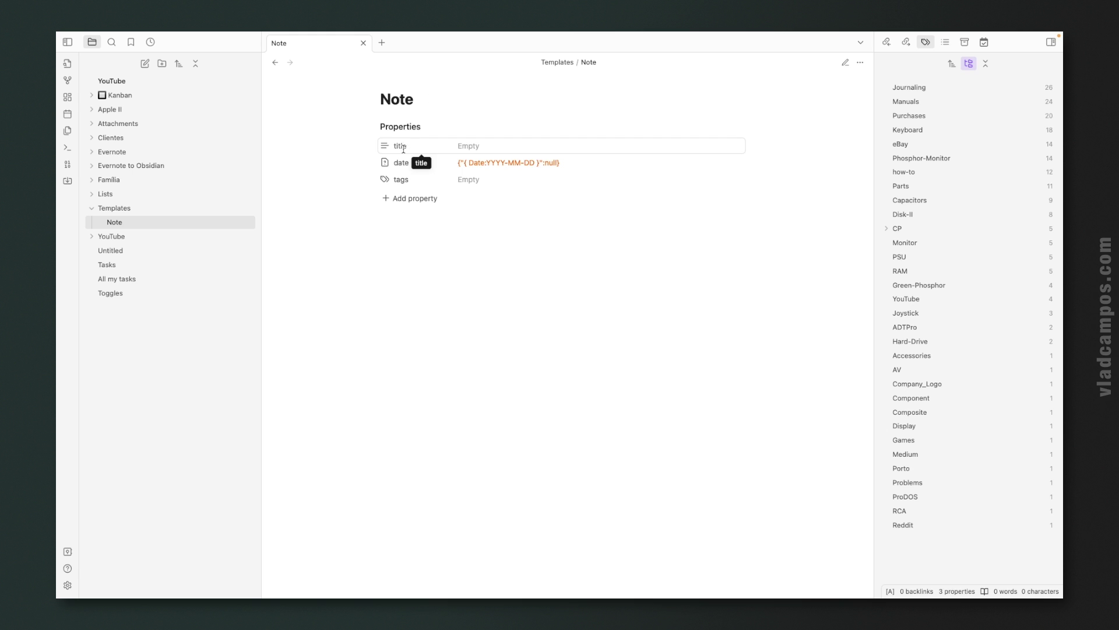
click(490, 148)
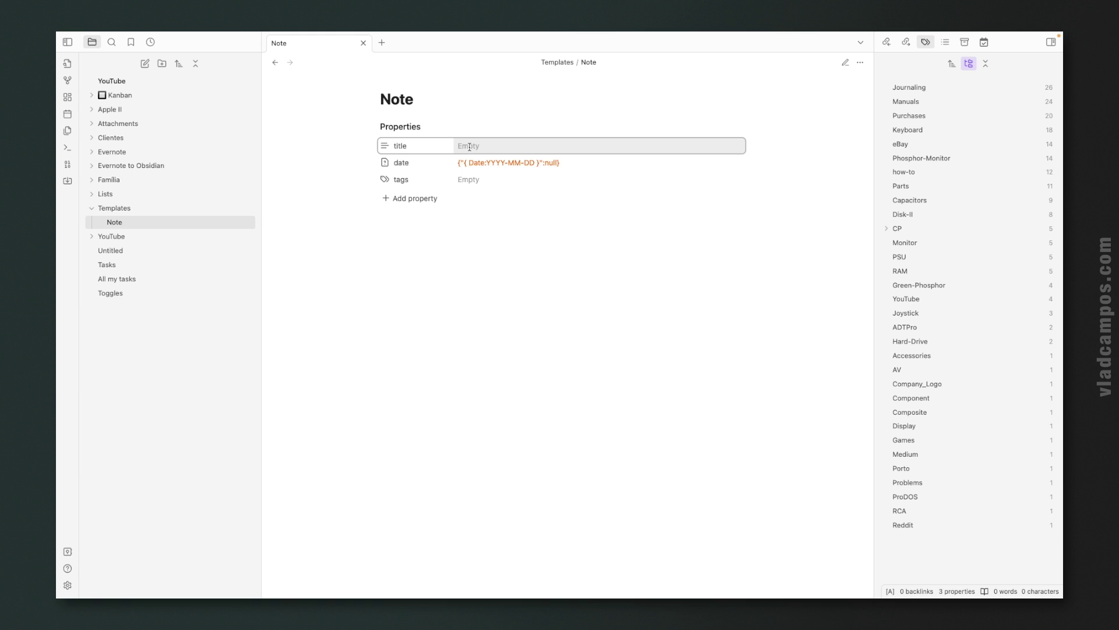
click(479, 182)
click(573, 215)
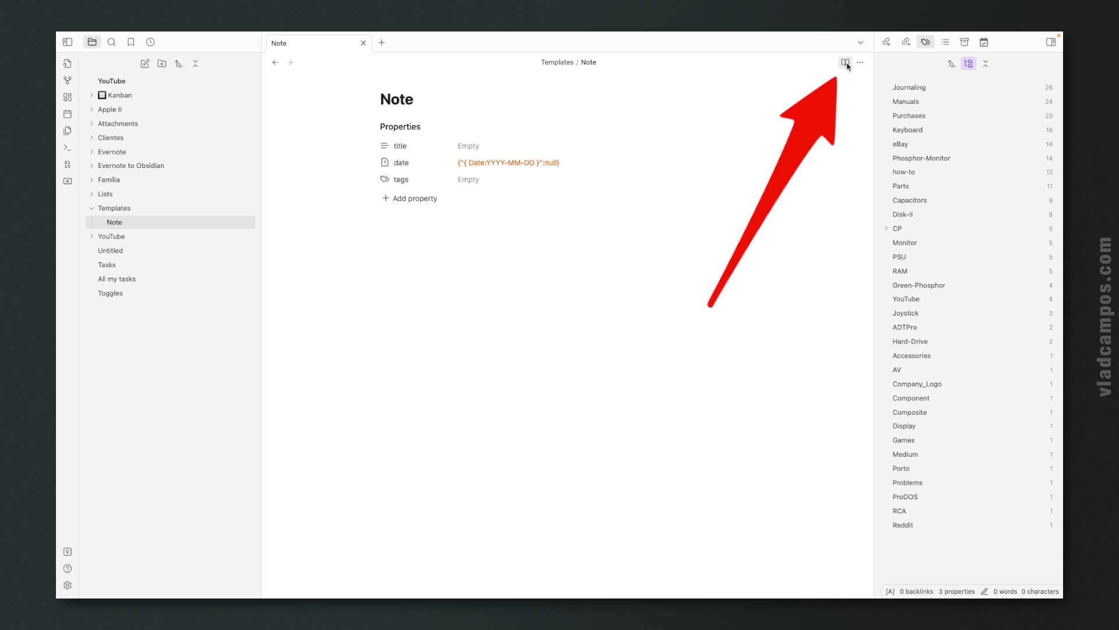
click(859, 63)
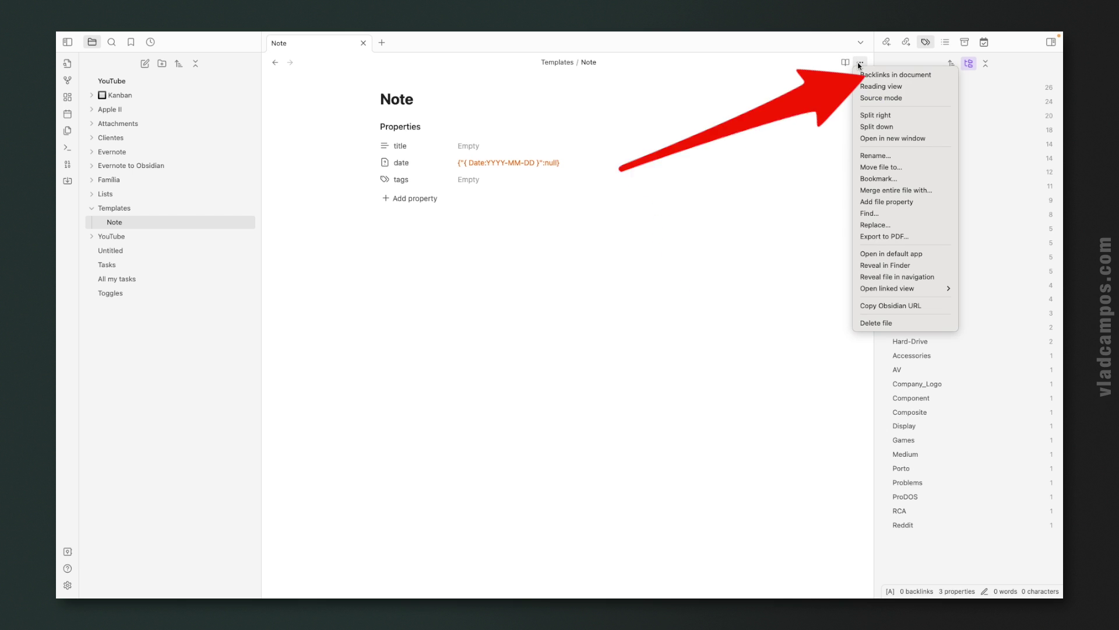
click(865, 98)
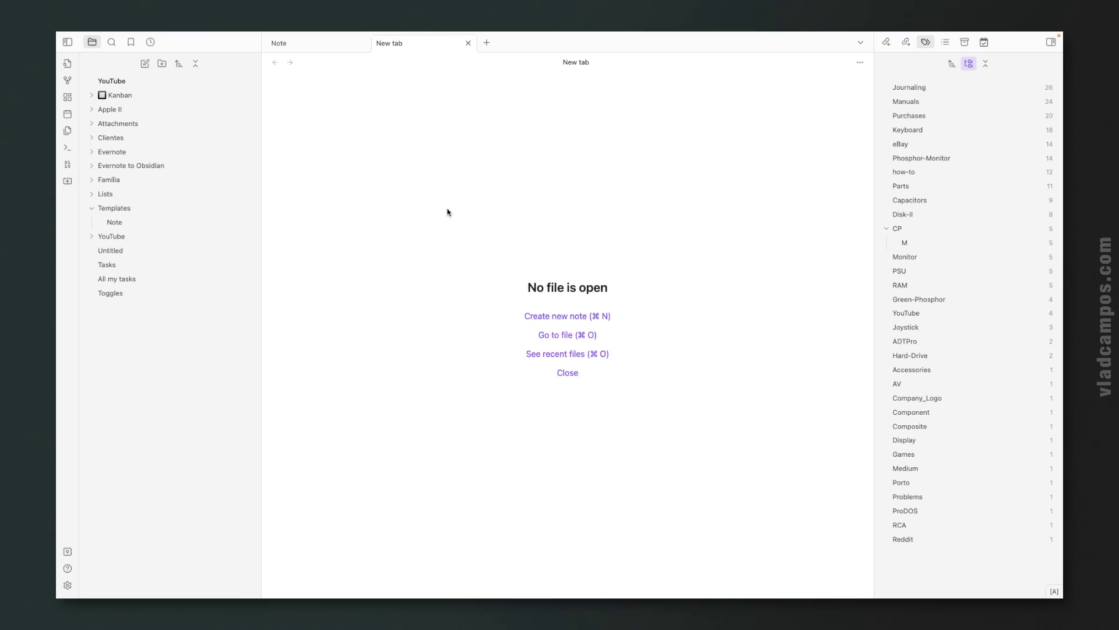
Create note Untitled 1 and insert the Note template, filling its date as 08/01/2024.
click(555, 316)
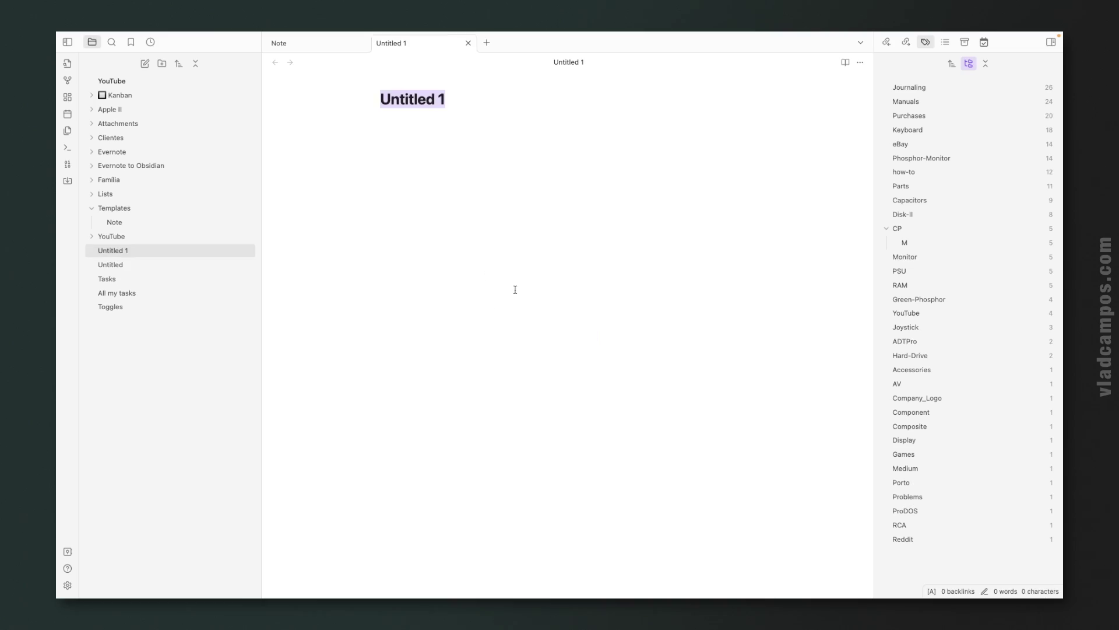
click(67, 131)
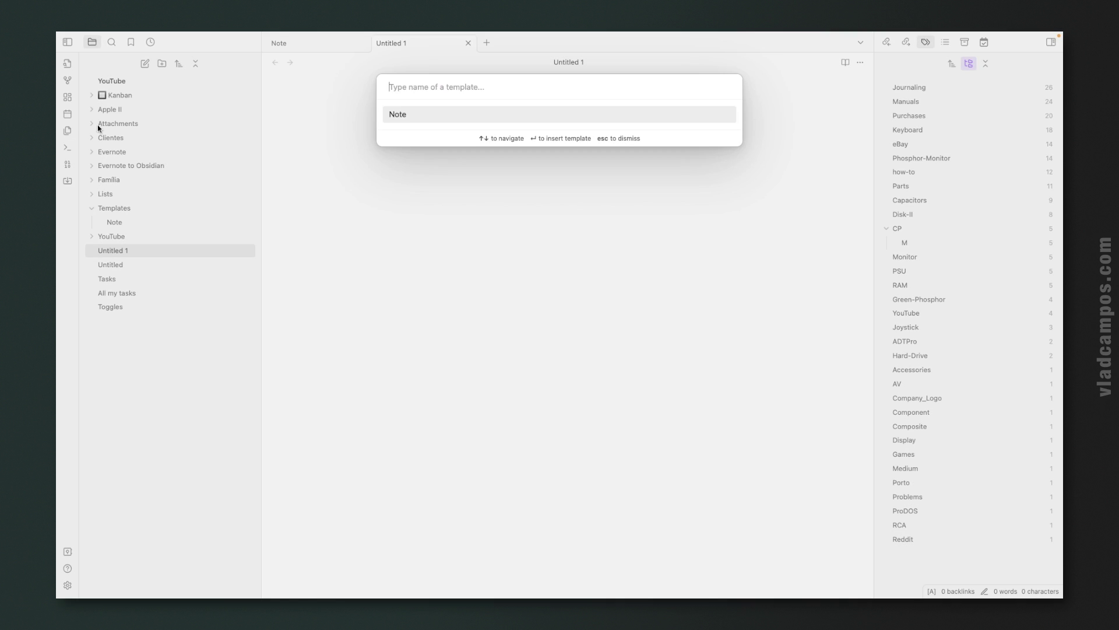
click(423, 115)
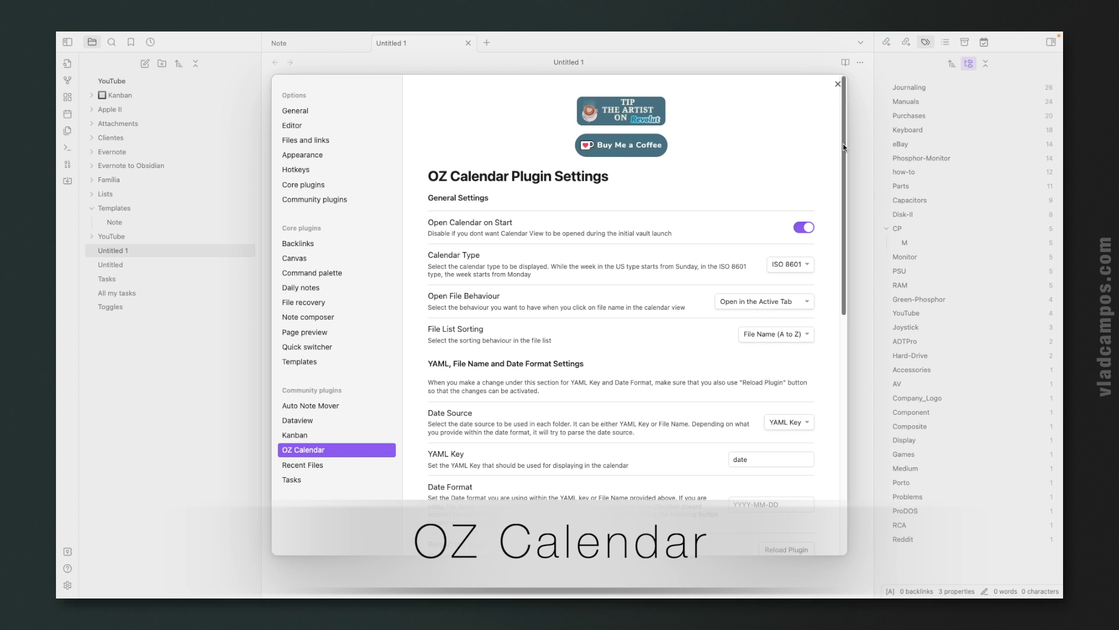
Scroll through the OZ Calendar settings and close the Settings window.
drag(843, 143, 844, 237)
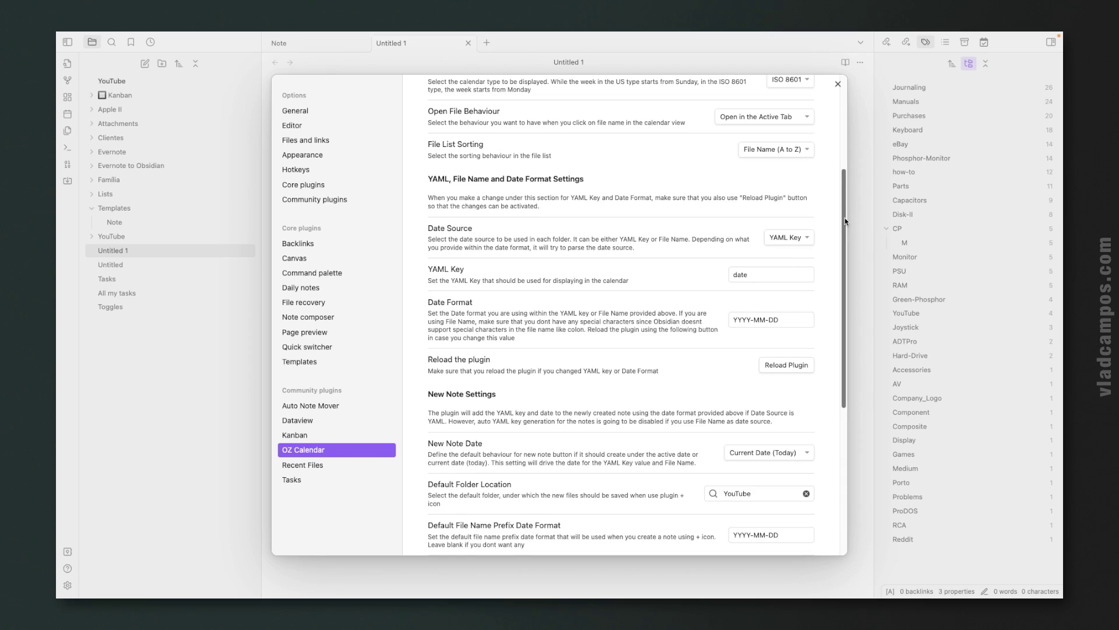
drag(845, 218, 844, 205)
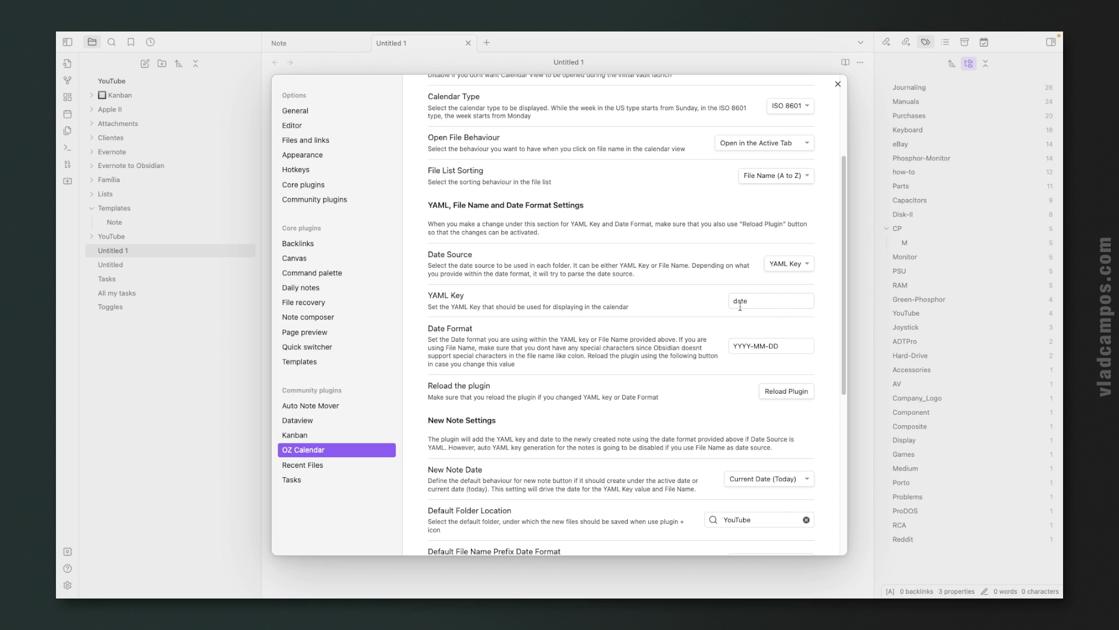
click(838, 84)
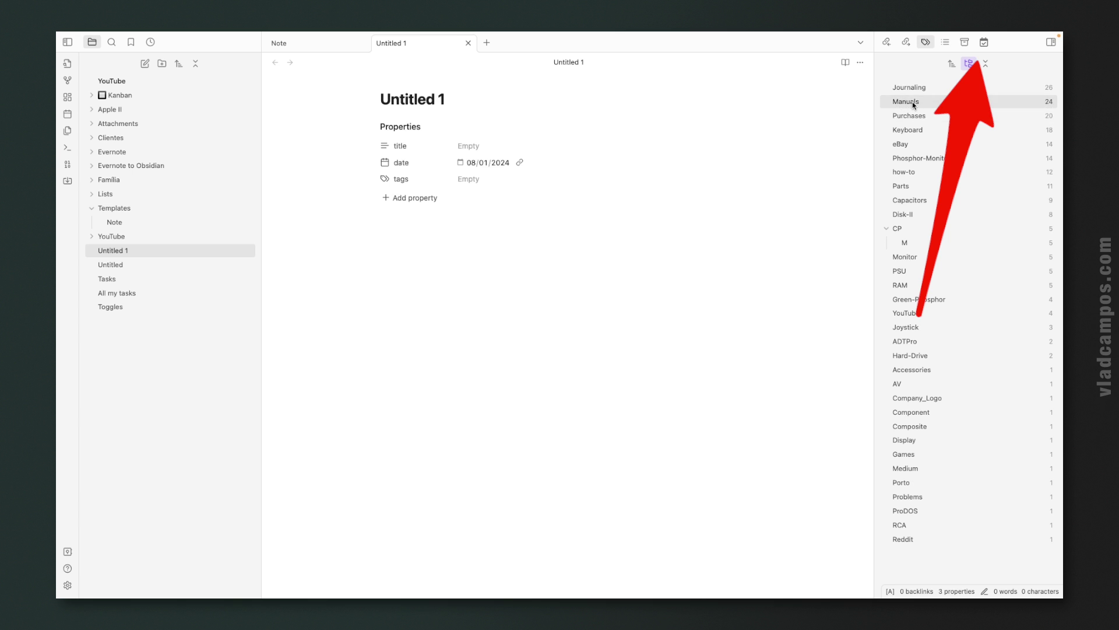
Show the OZ Calendar view, rename Untitled 1 to 'New Note', and open the Untitled note.
click(986, 45)
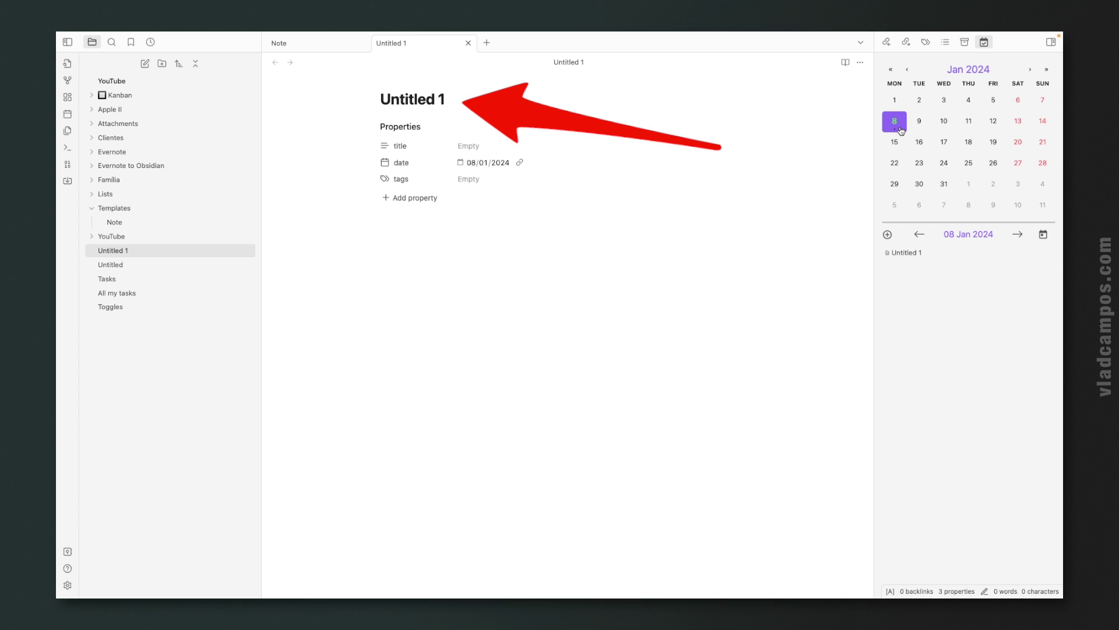
triple_click(433, 100)
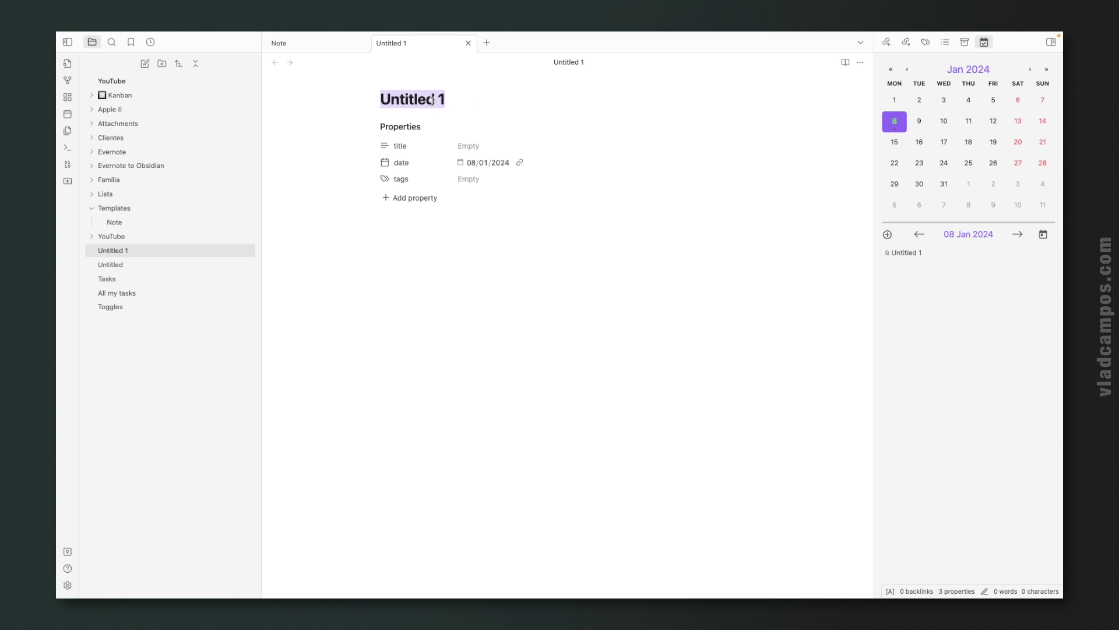
text(NewNote)
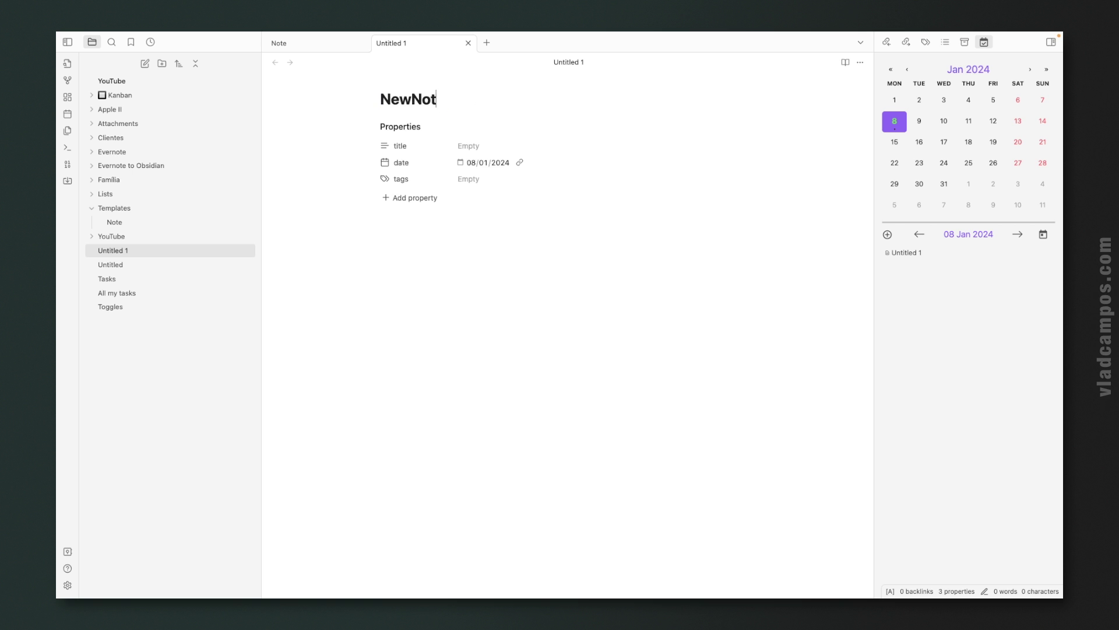
key(Left)
key(Left)
key(Left)
key(Left)
key(Return)
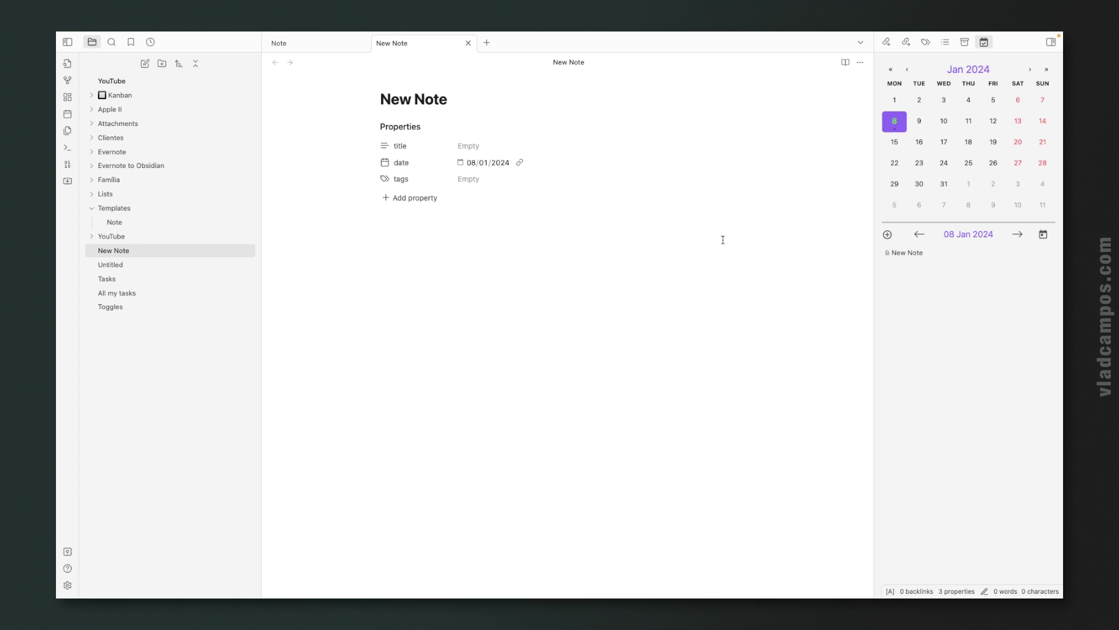
click(129, 266)
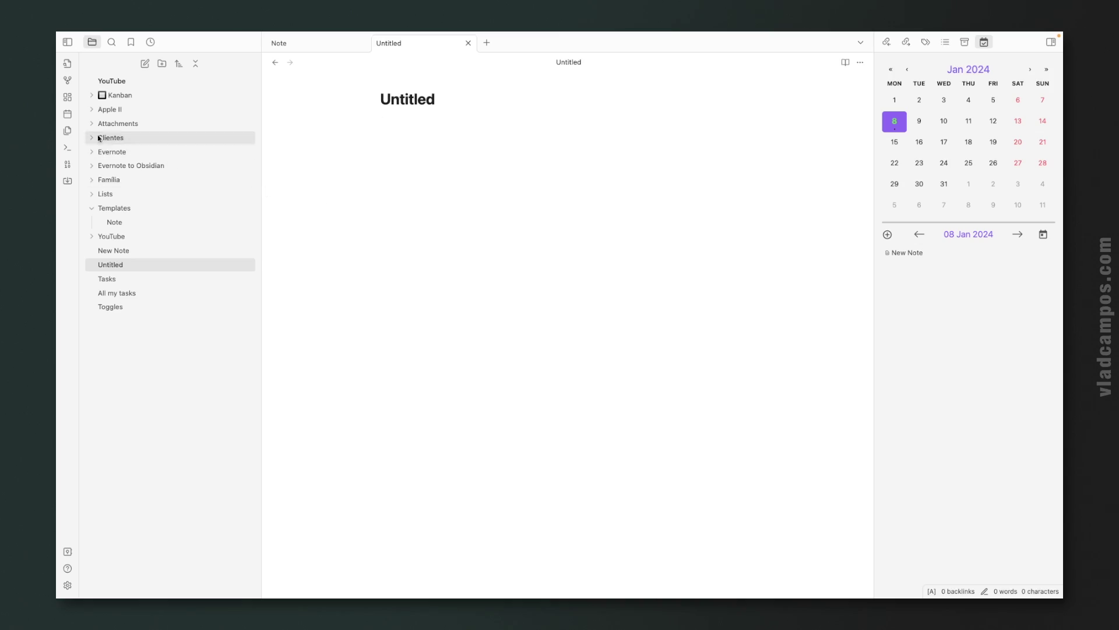
Insert the Note template into Untitled and rename the note to 'Note2'.
click(68, 131)
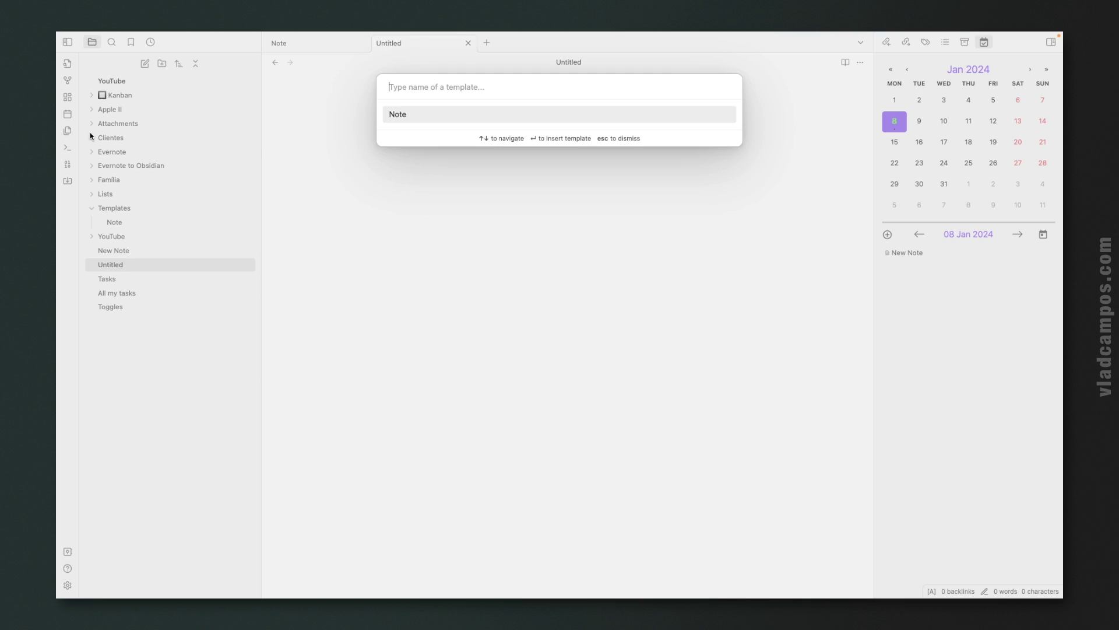
click(402, 120)
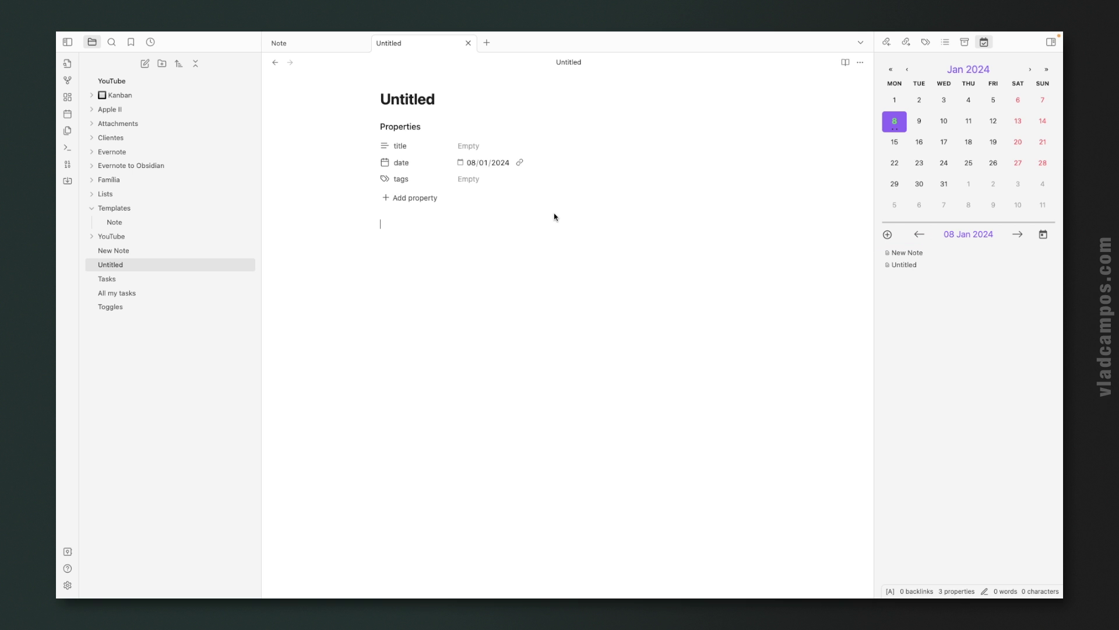
double_click(440, 100)
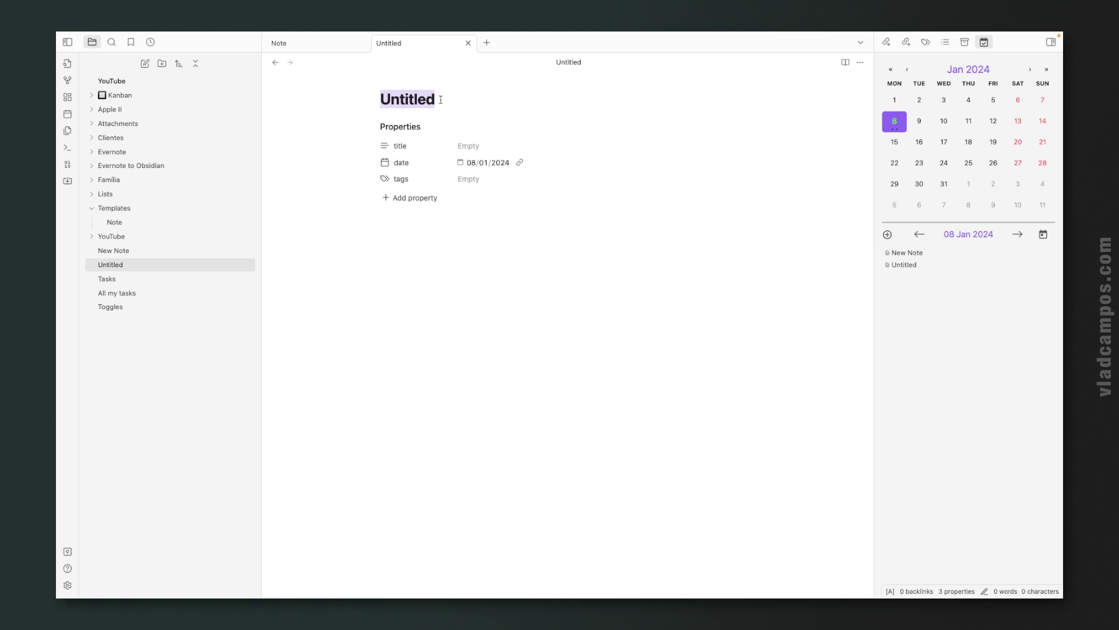
text(No)
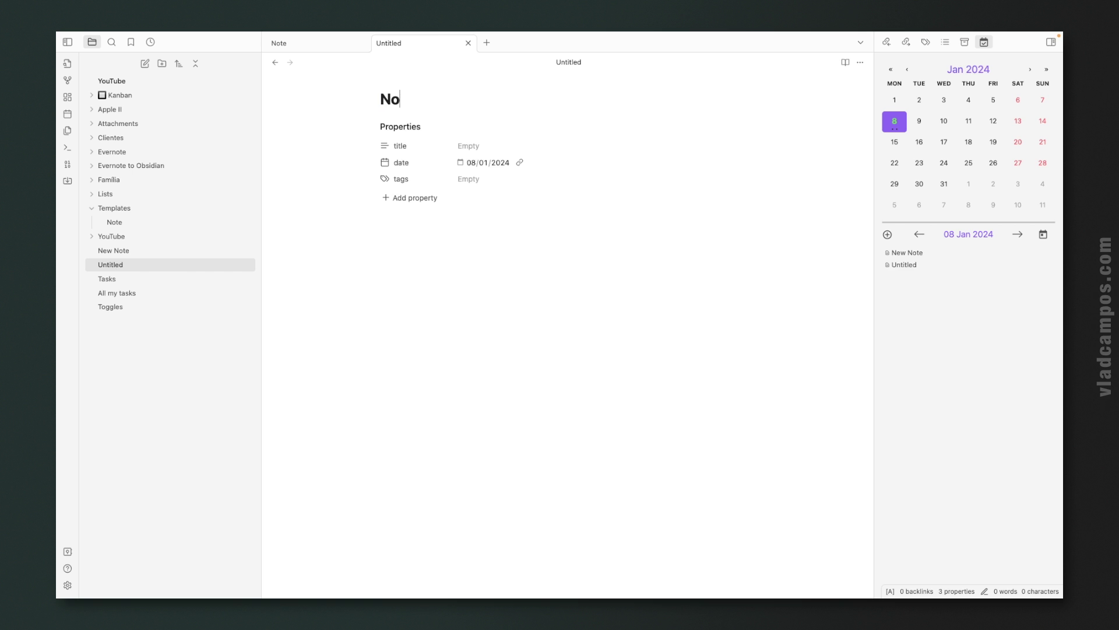
text(te2)
key(Return)
Change Note2's date day to 10, then to 02, checking each date in the calendar.
click(471, 163)
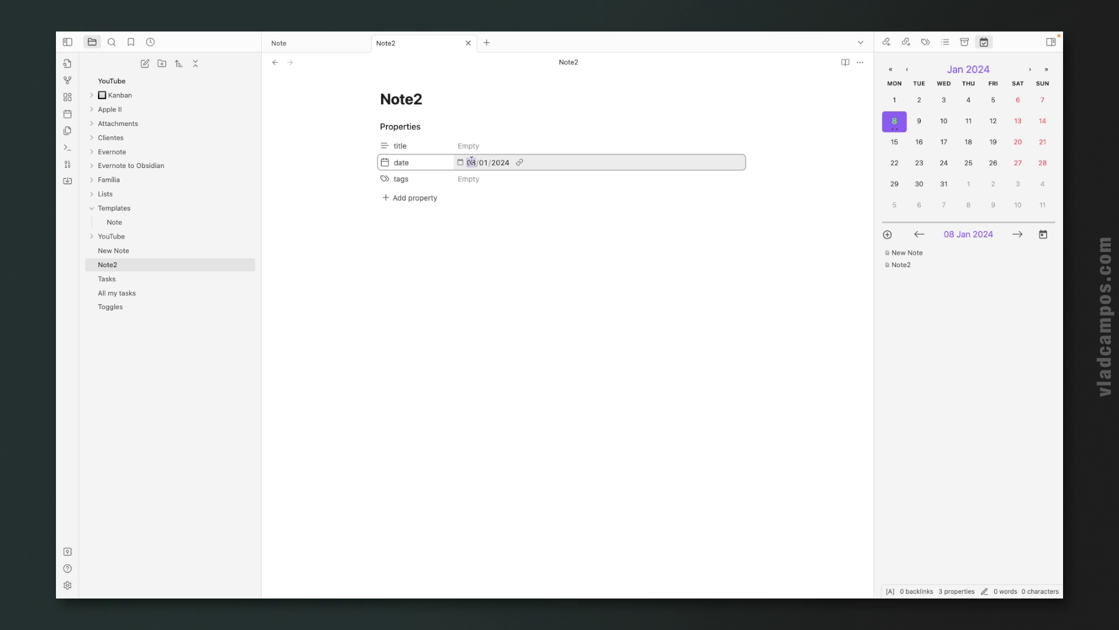
text(10)
click(481, 218)
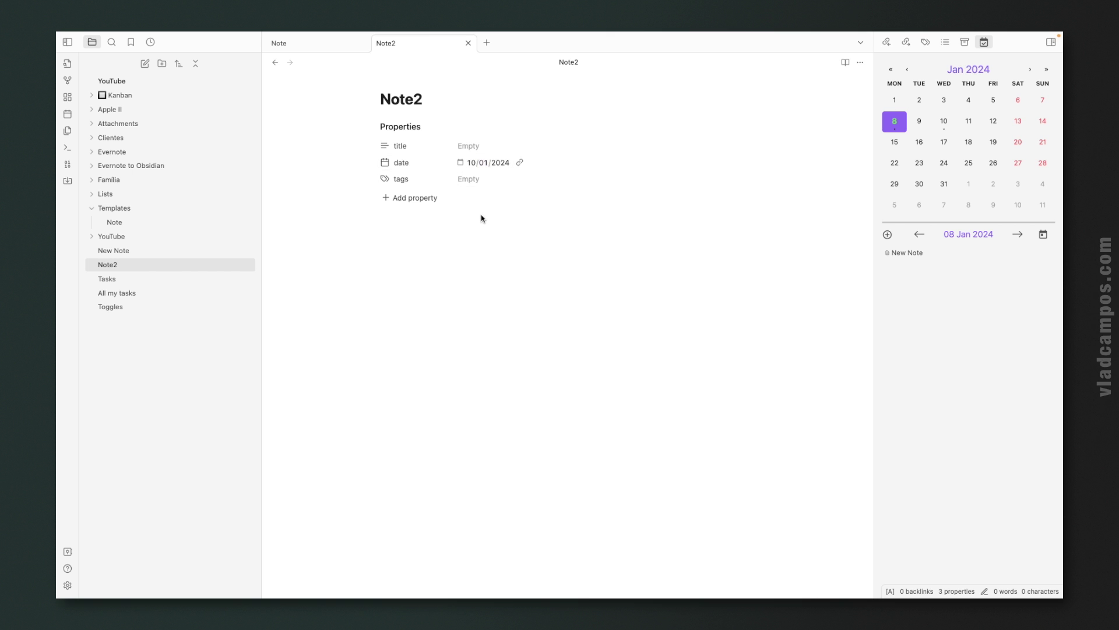
click(945, 122)
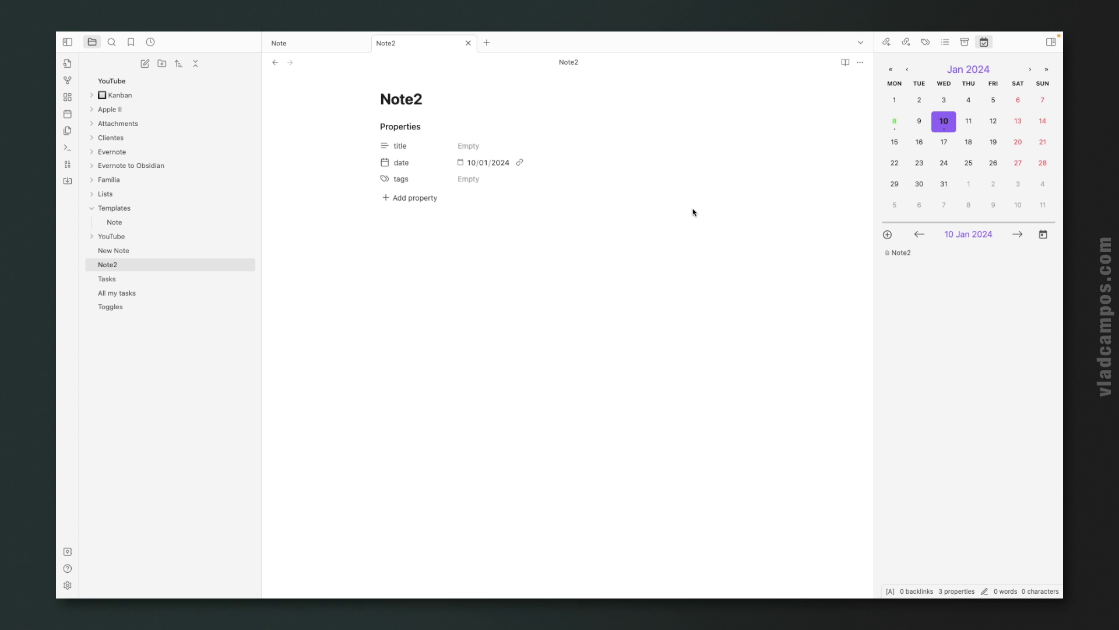
click(472, 163)
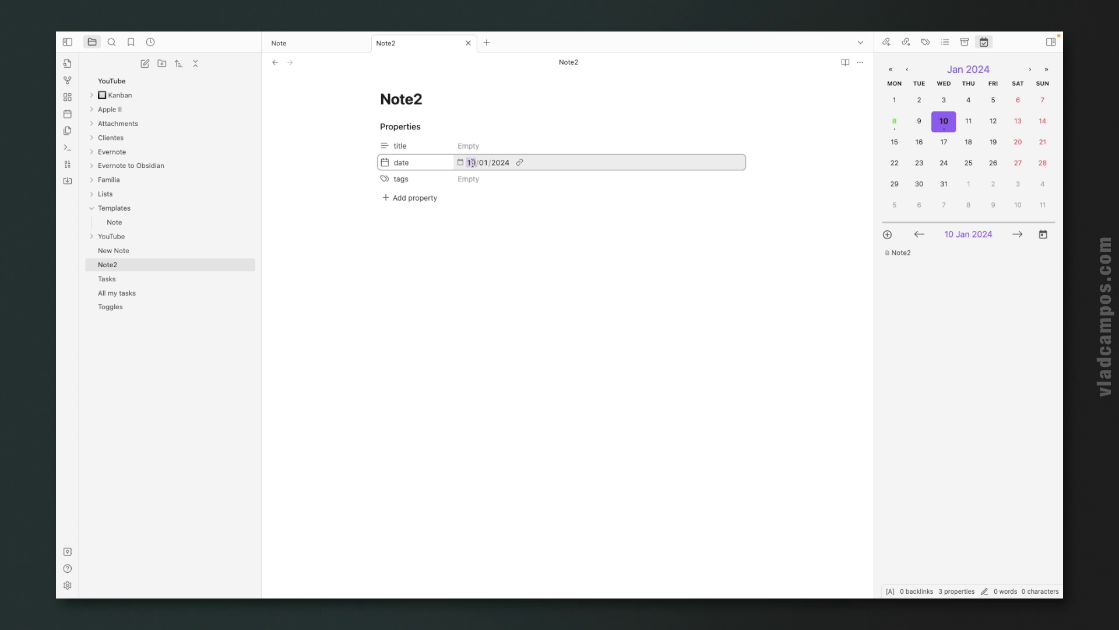
text(02)
click(917, 106)
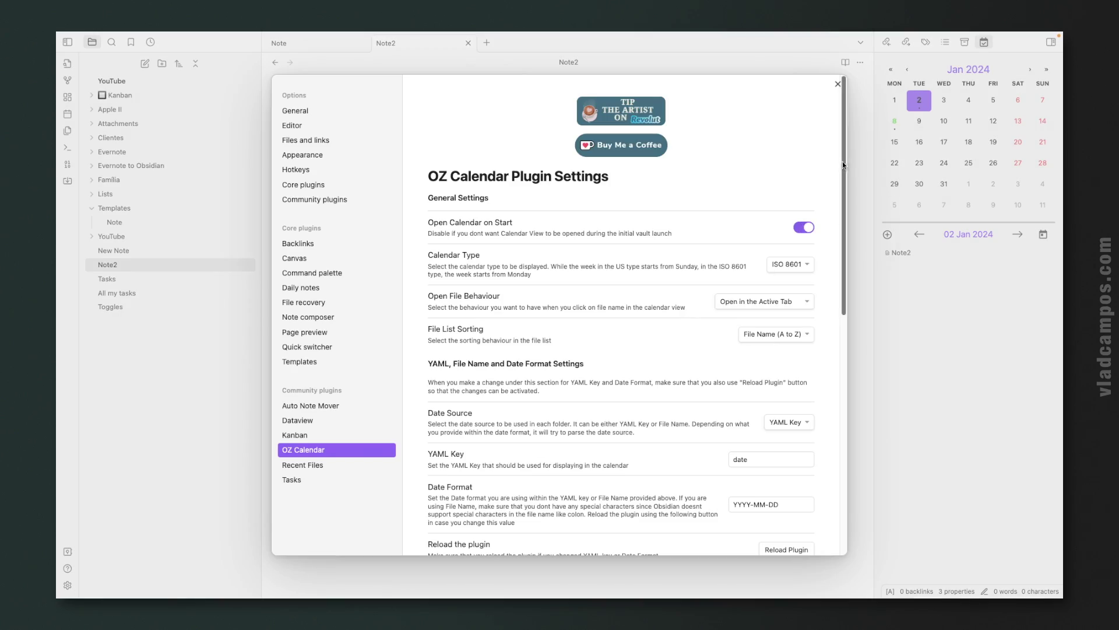
Scroll the OZ Calendar settings and close the Settings window to return to Note2.
drag(845, 159, 839, 313)
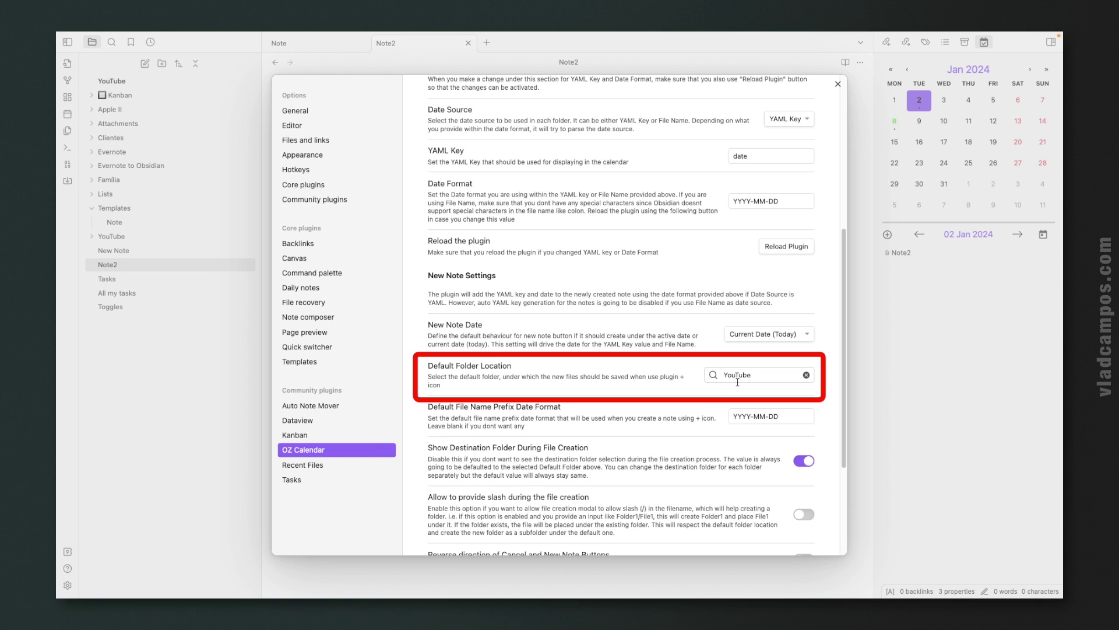
click(838, 84)
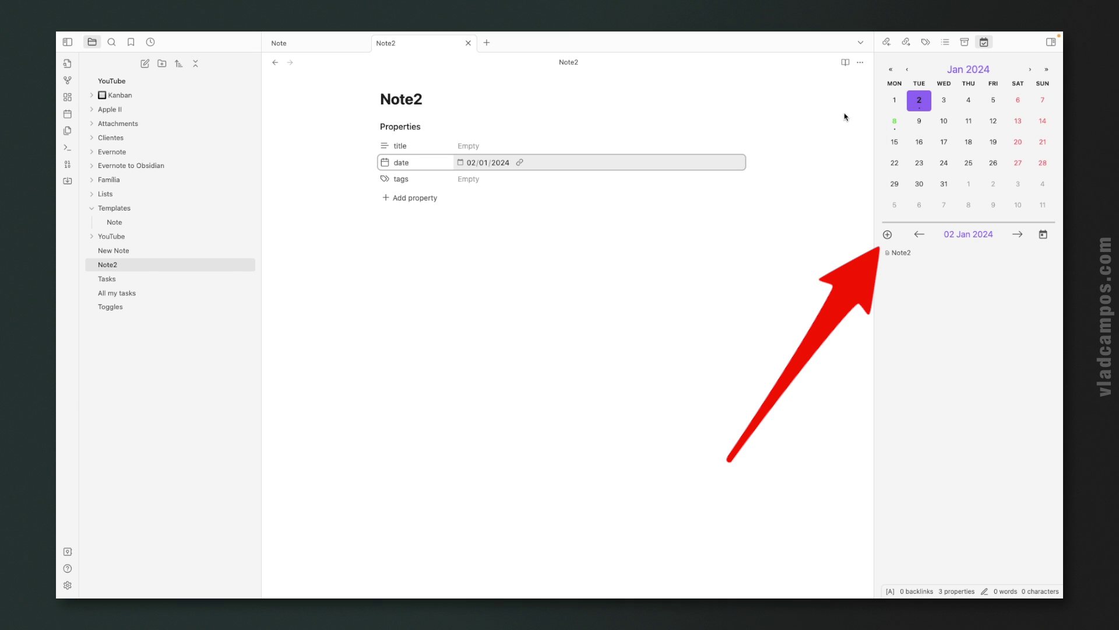
Create the dated note 2024-01-08 from the calendar and select it in the YouTube folder.
click(888, 235)
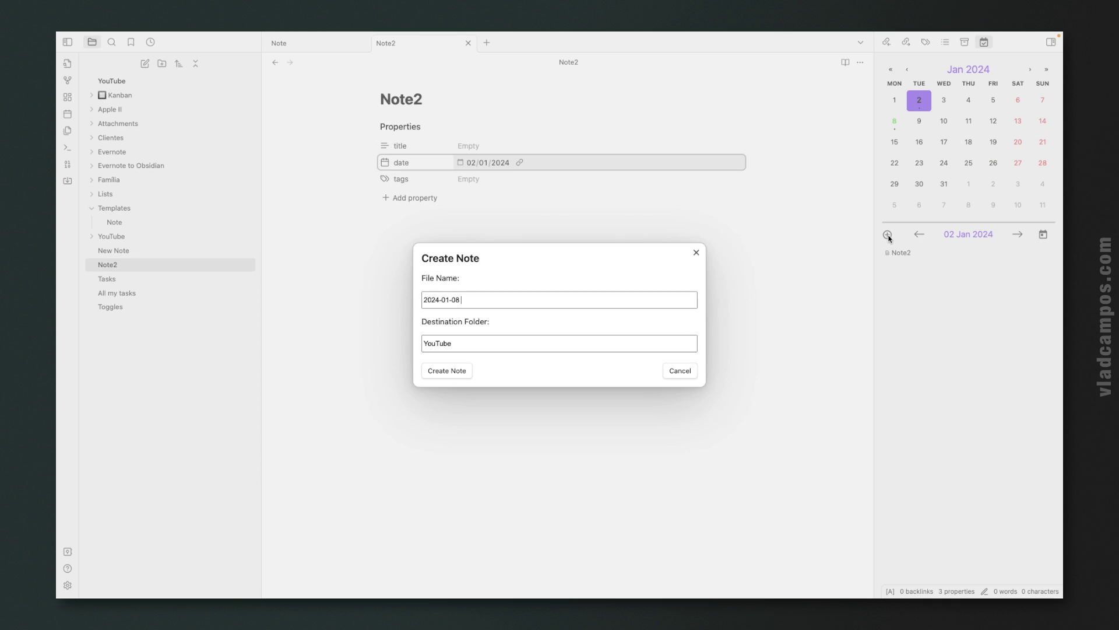
click(443, 371)
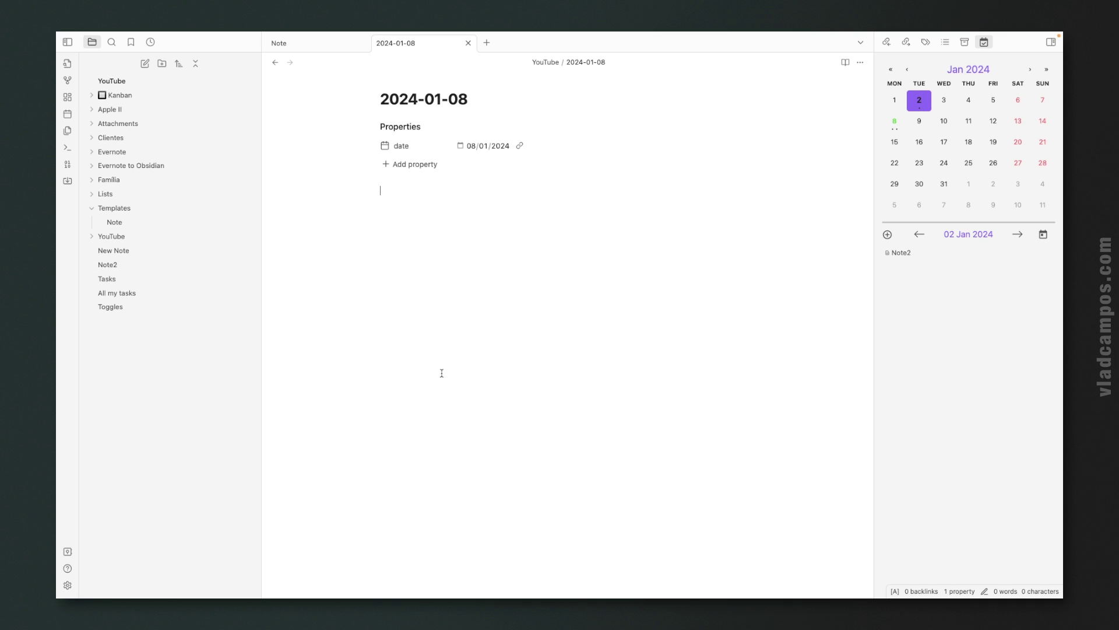
click(91, 237)
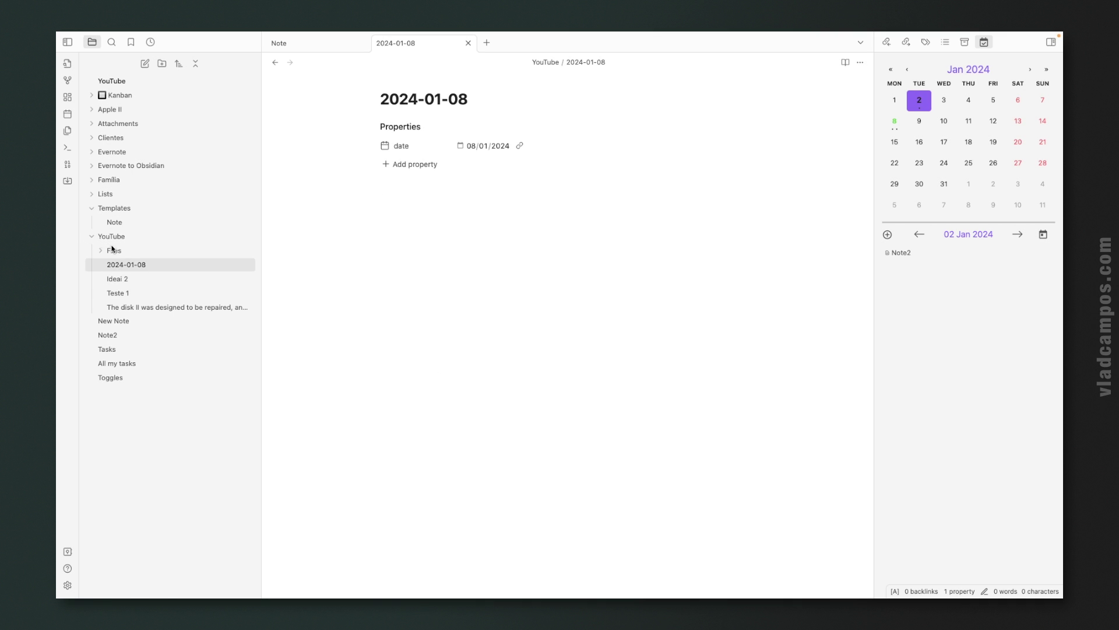
click(148, 270)
Browse 8 and 11 January, jump to today, and check the Tags and All properties panes.
click(897, 127)
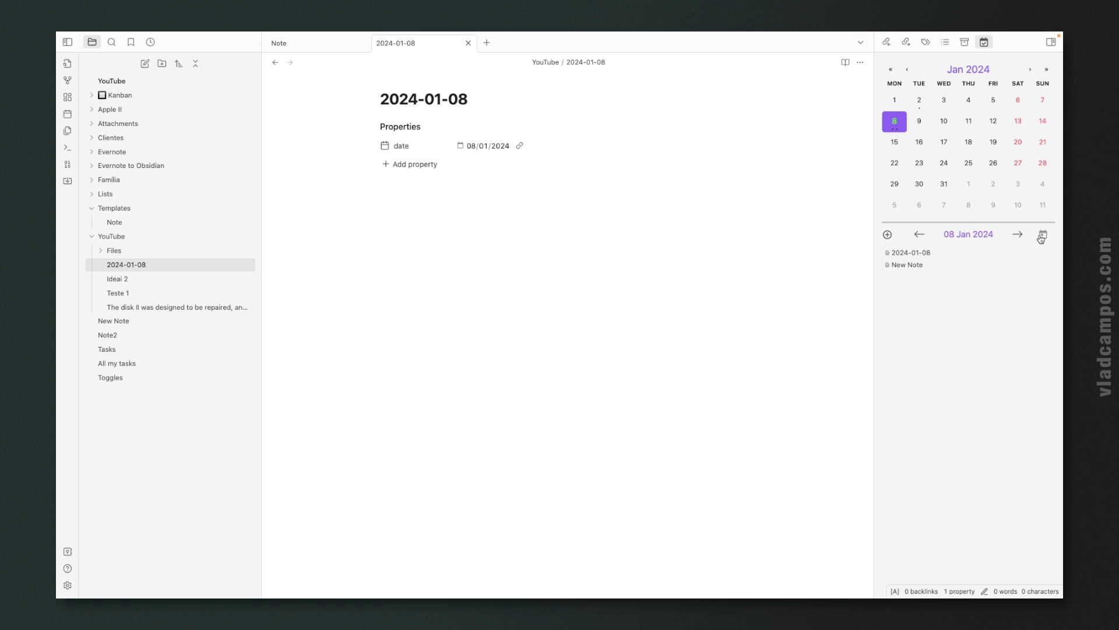
click(972, 121)
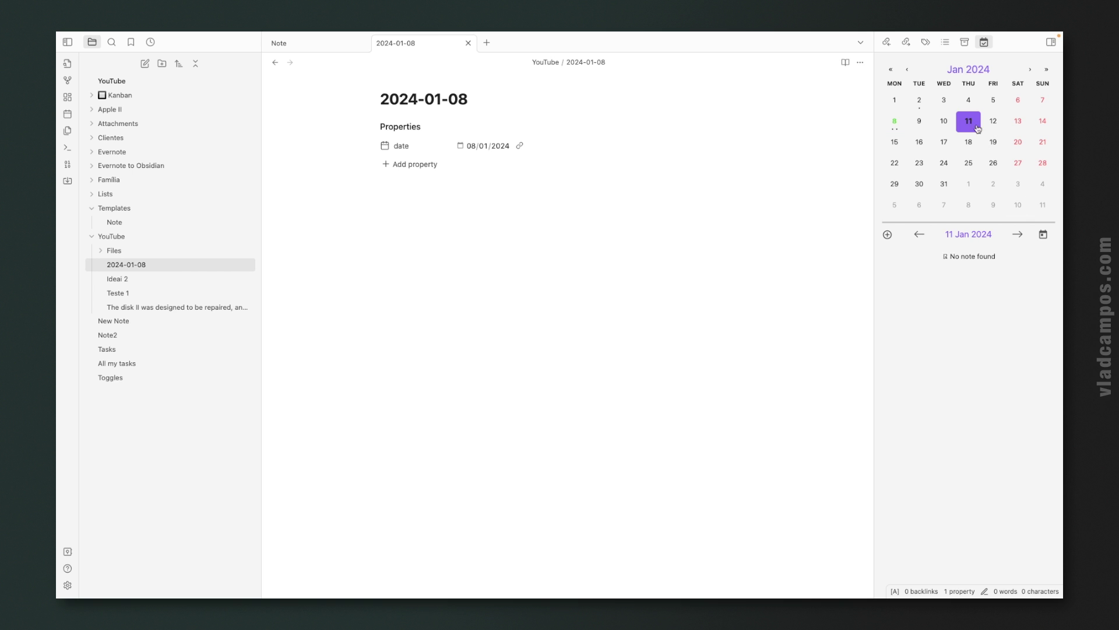
click(1044, 236)
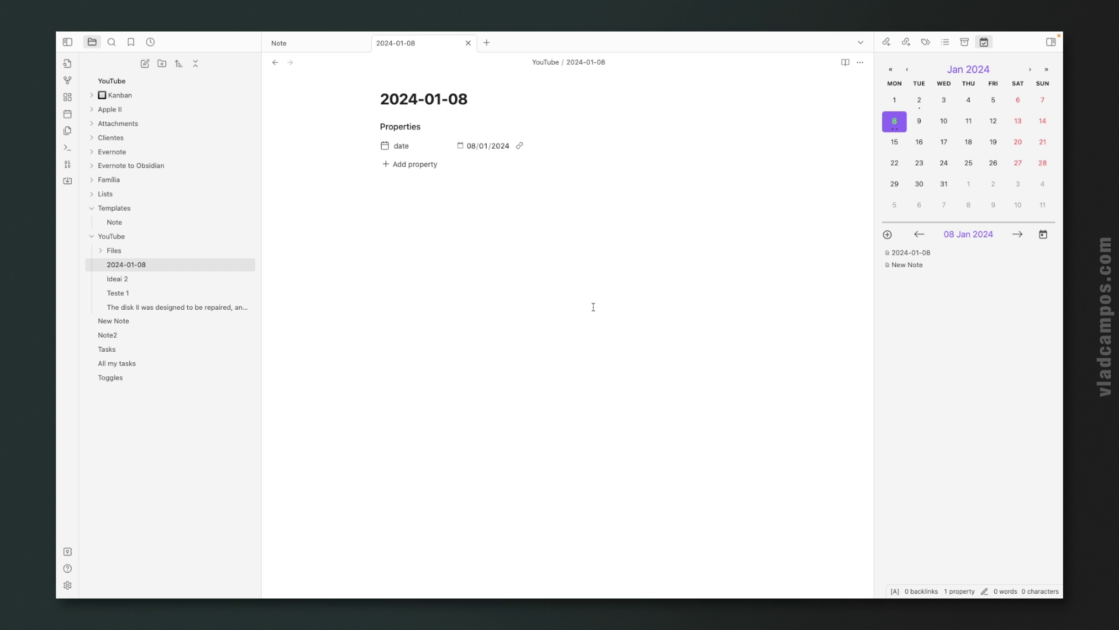
click(926, 44)
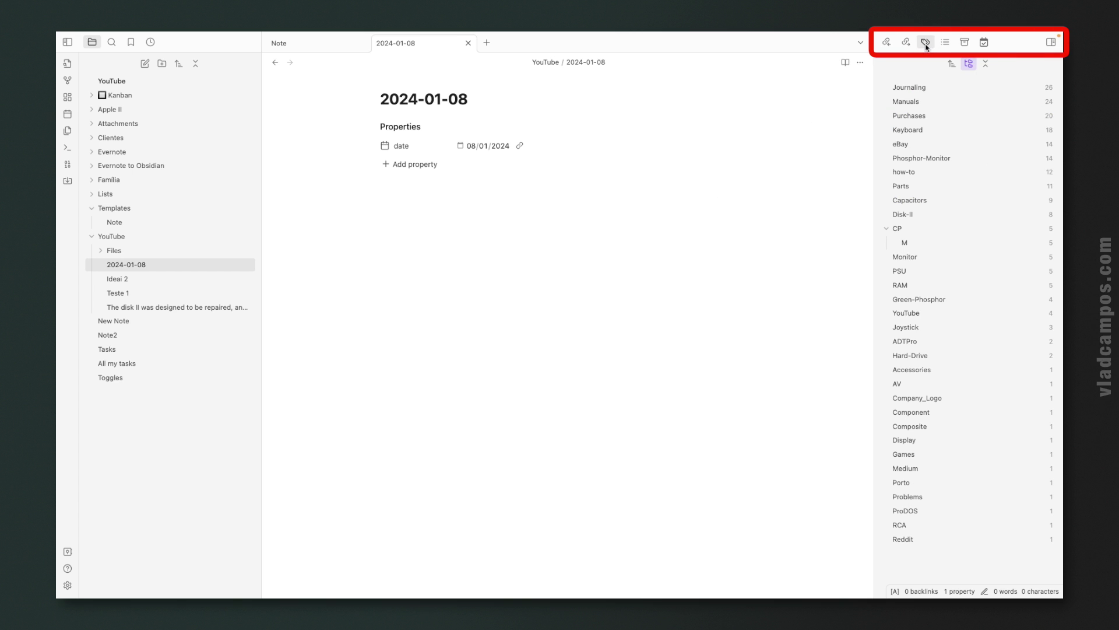
click(964, 42)
click(983, 43)
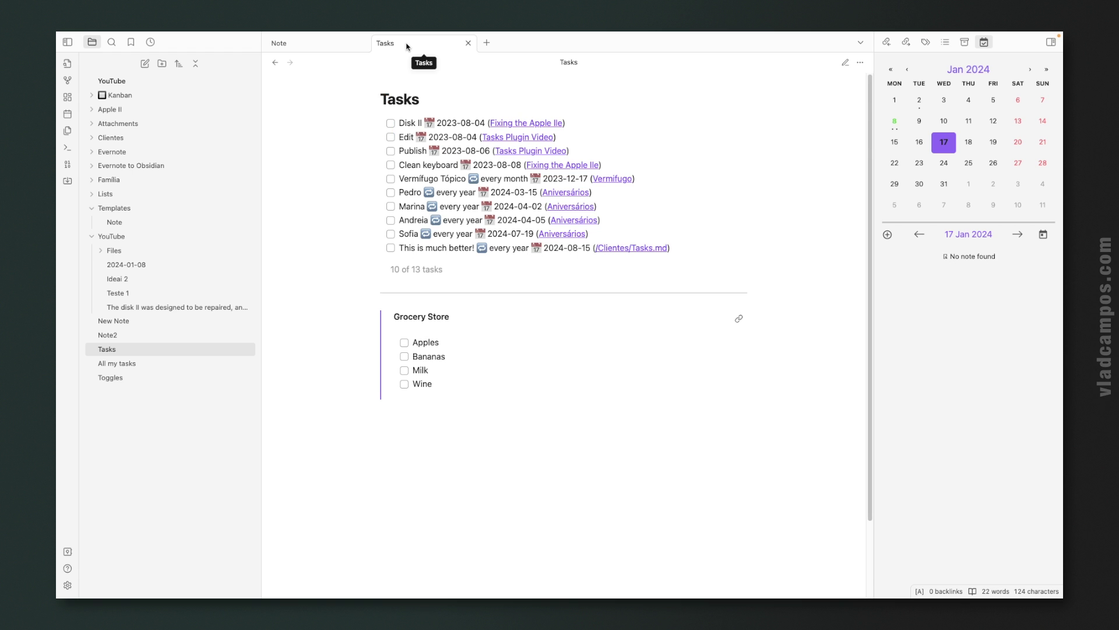
Dock the Tasks note below the calendar in the right sidebar, resize the panes, then hide the sidebar.
drag(407, 46, 986, 447)
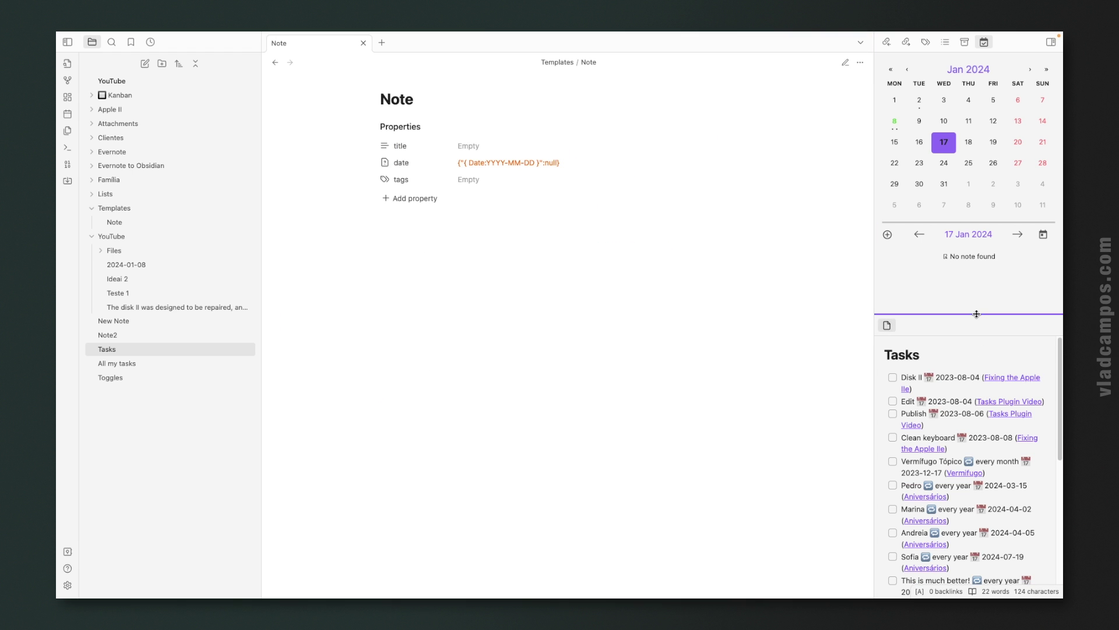
drag(978, 315, 972, 362)
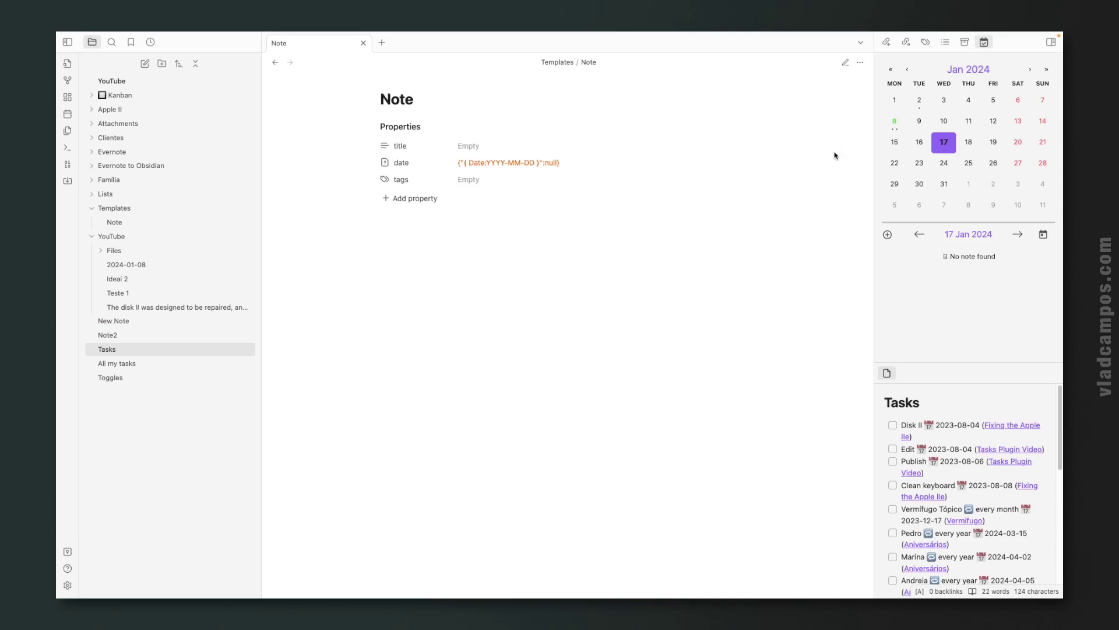
click(1051, 42)
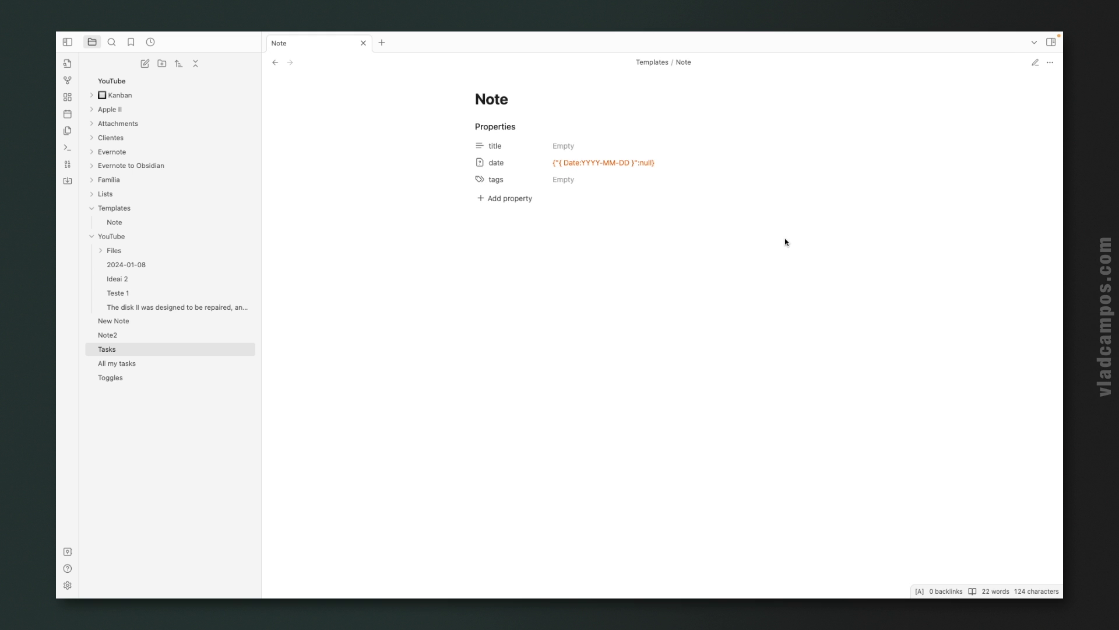
click(67, 42)
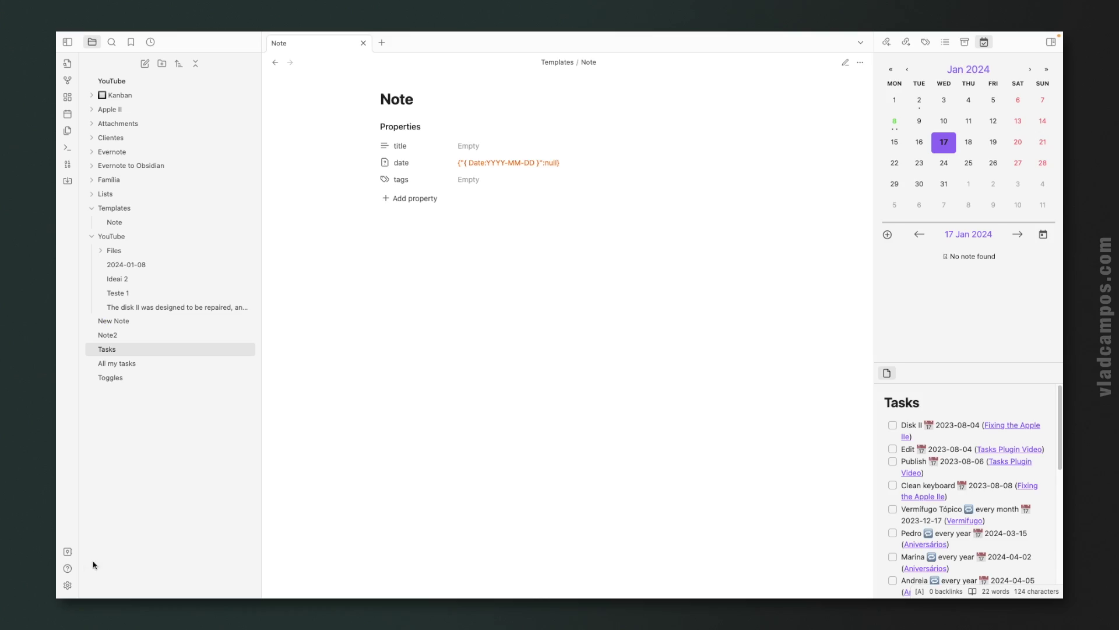
click(67, 585)
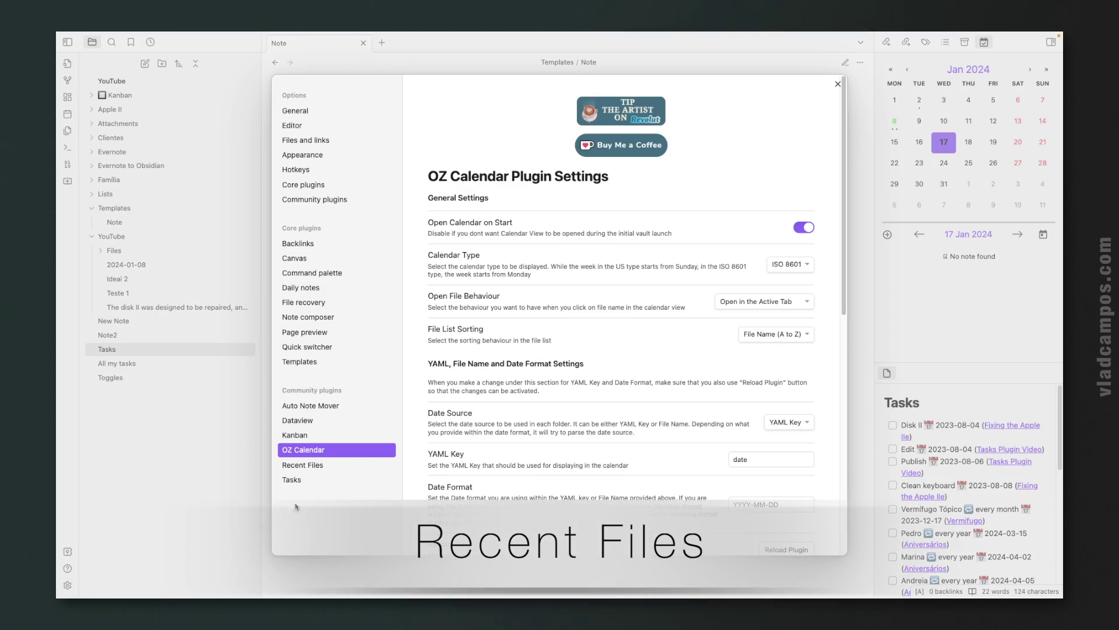
click(335, 464)
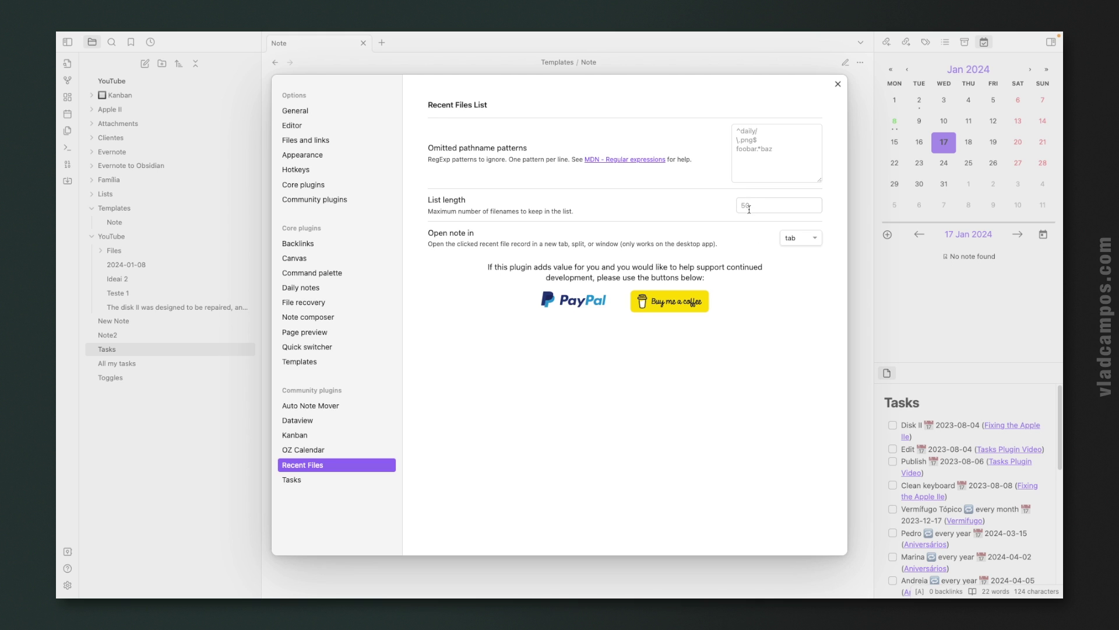
click(838, 85)
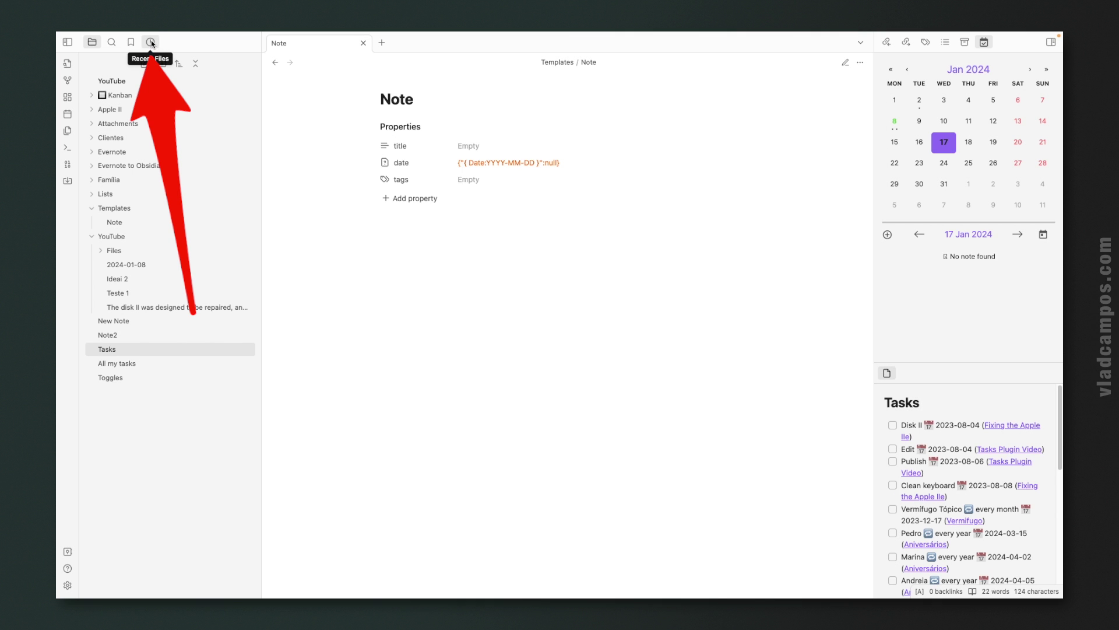
click(151, 40)
Dock the Recent Files list in the lower half of the left sidebar beneath the file tree.
drag(150, 41, 411, 44)
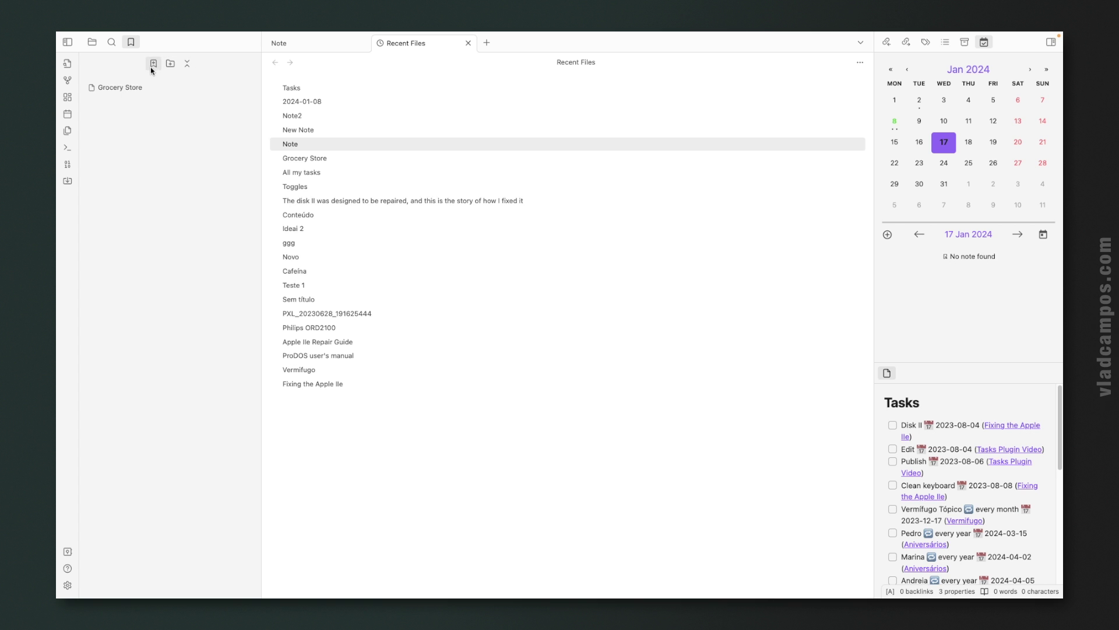
click(97, 47)
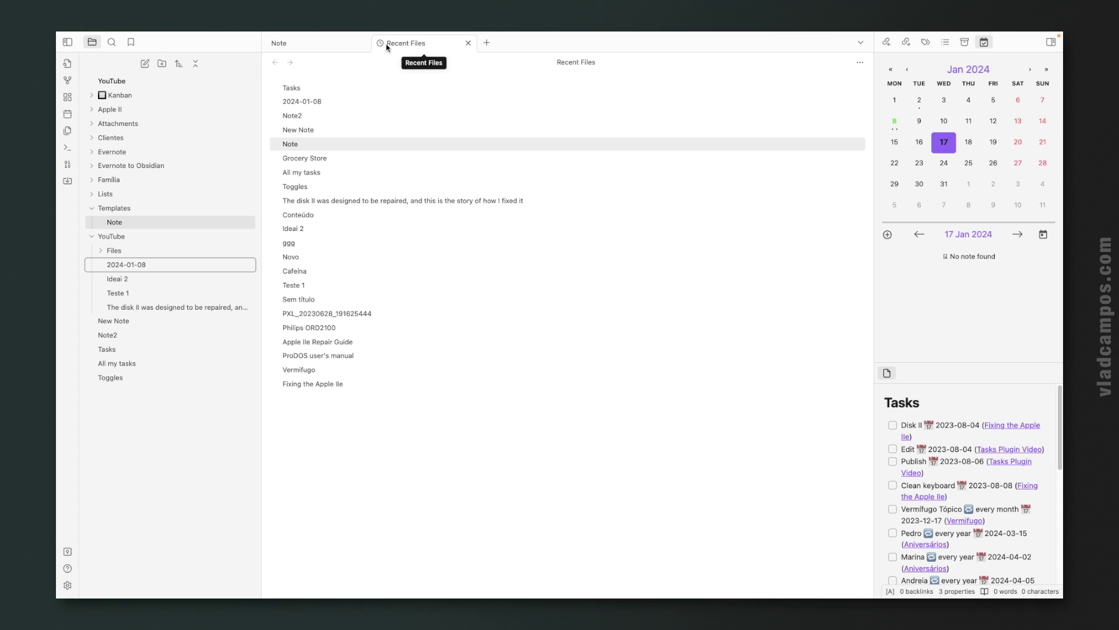
drag(386, 44, 159, 461)
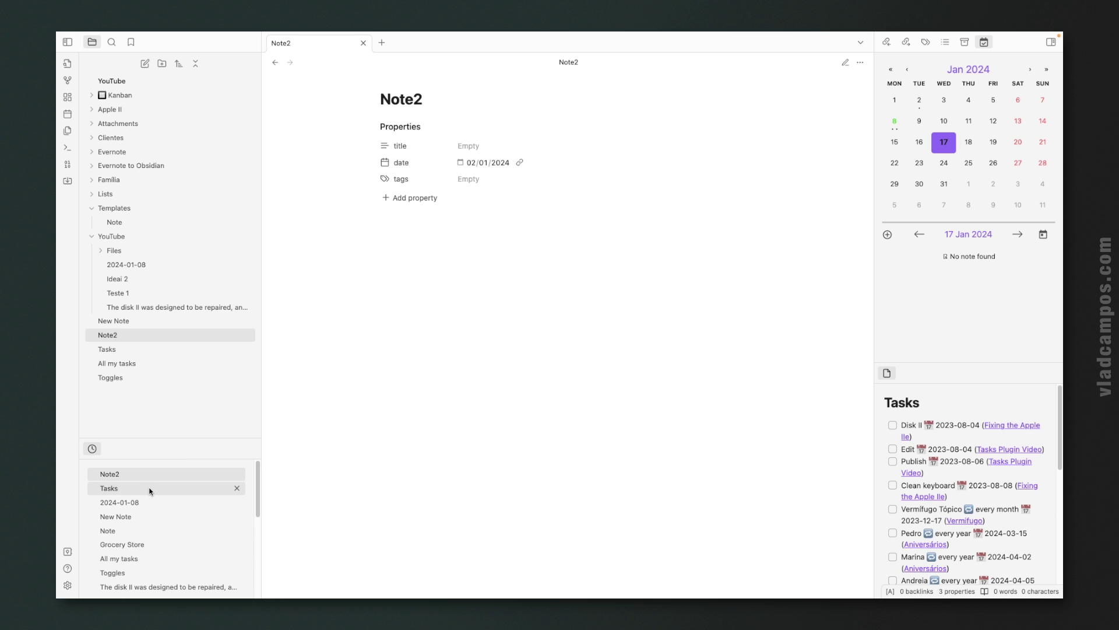
Reopen the Tasks note and then the 2024-01-08 note from the Recent Files pane.
click(144, 494)
click(143, 500)
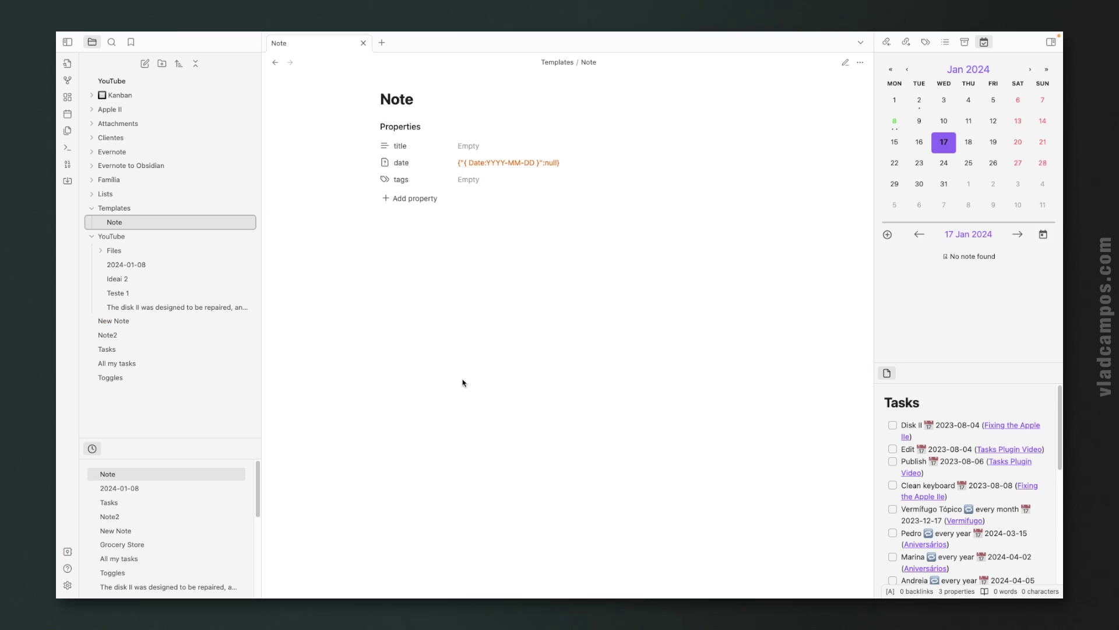
Create a new note named 'Clients' inside the Templates folder.
click(132, 209)
right_click(131, 208)
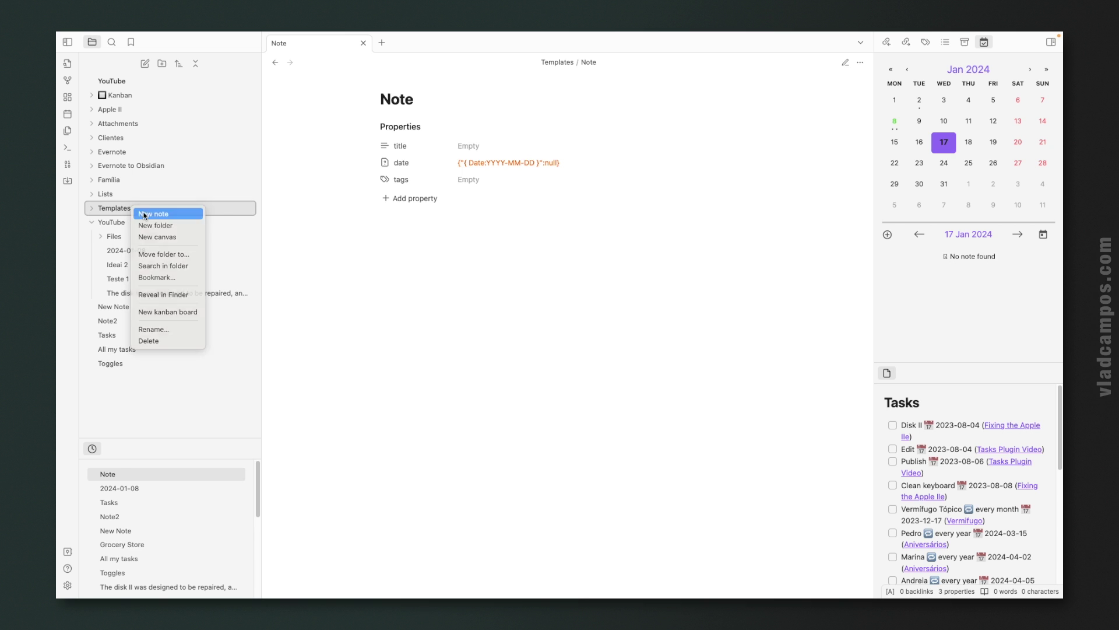
click(147, 214)
text(C)
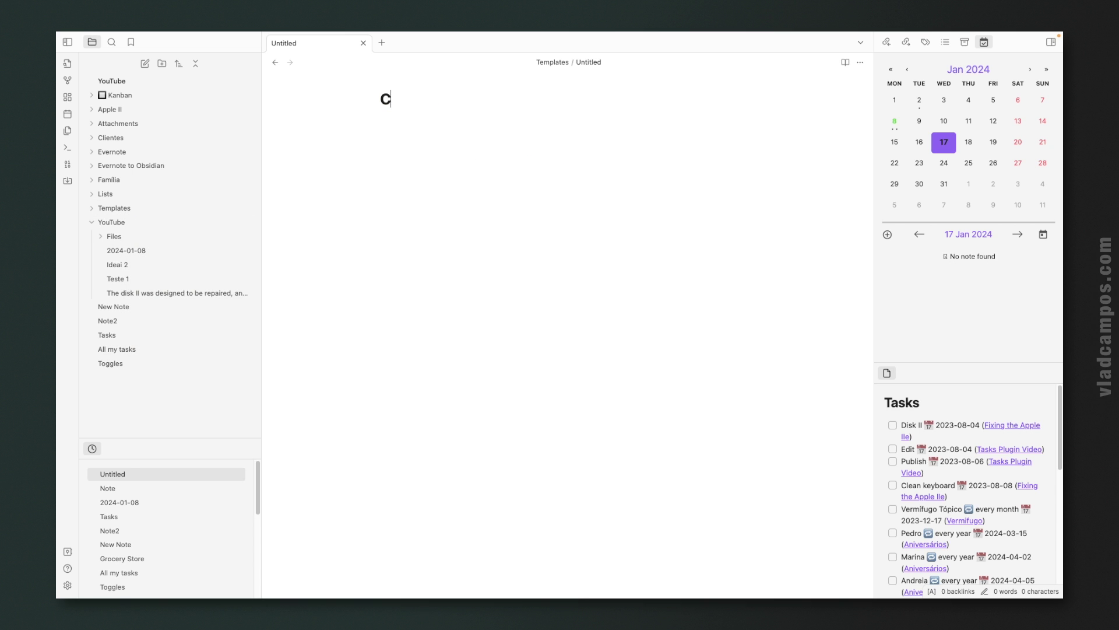
text(lients)
key(Return)
Add a second note named 'Blog Post' in Templates and expand the folder to show it.
right_click(107, 210)
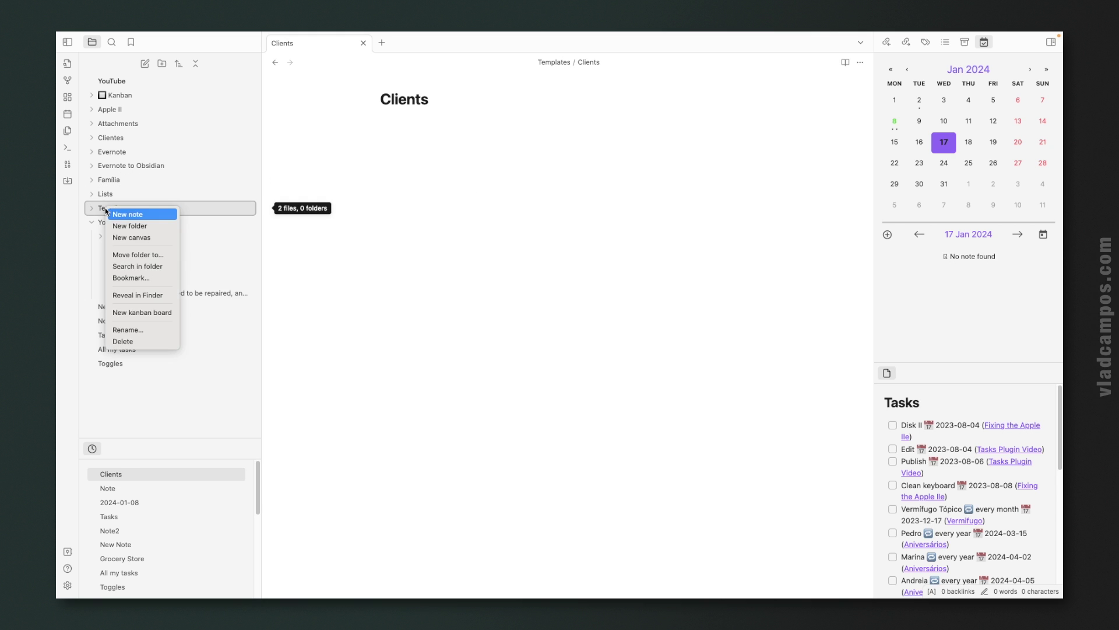
click(121, 216)
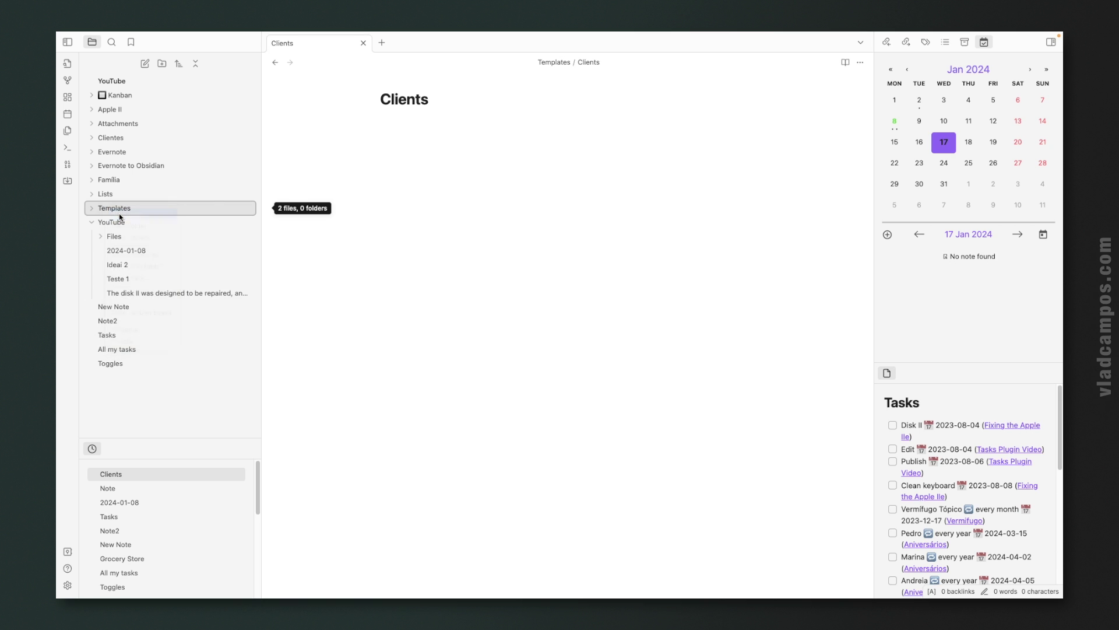
text(Blog)
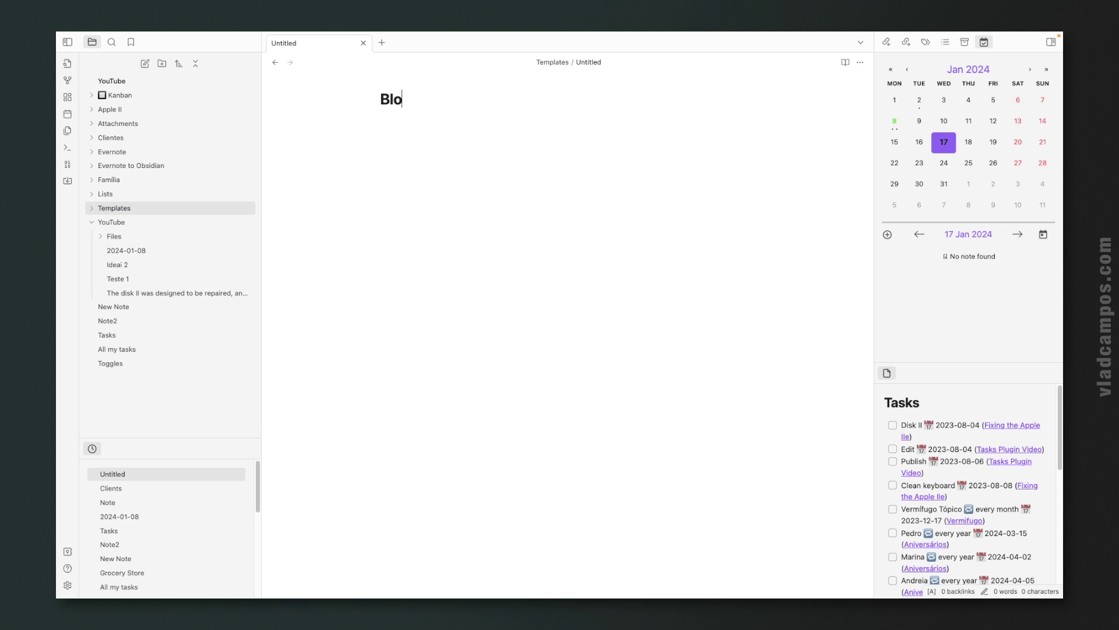
text( Post)
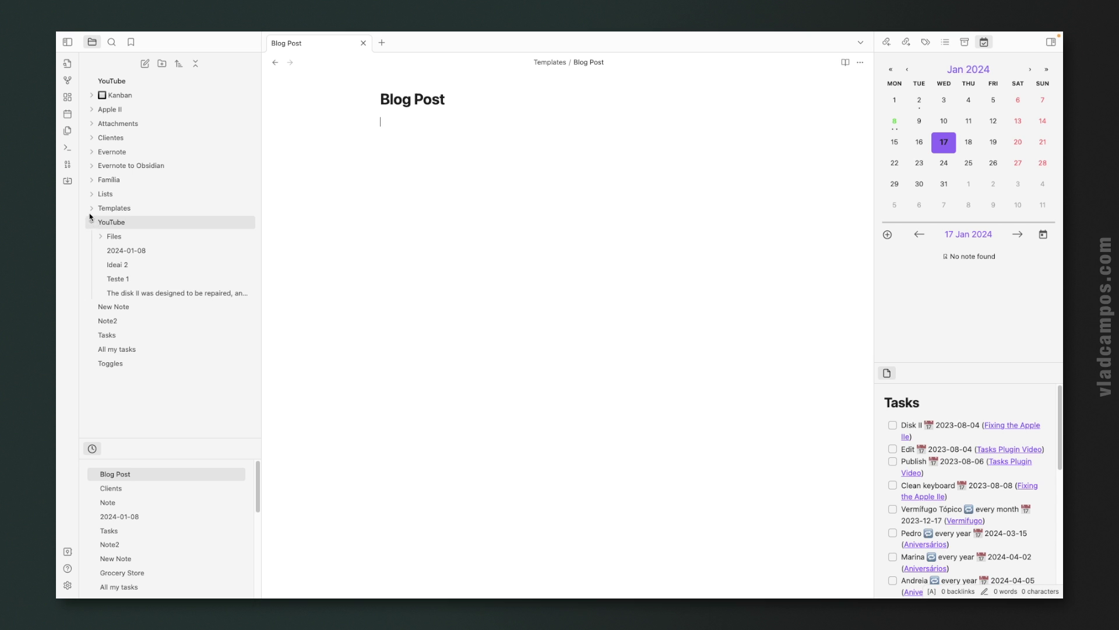
click(91, 208)
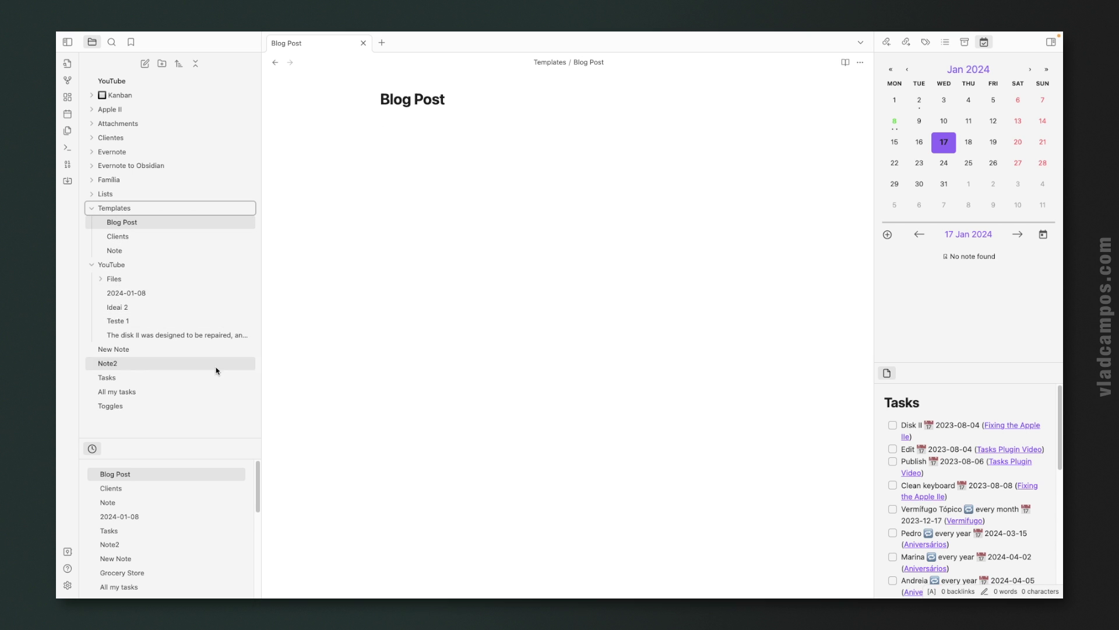
Find the Auto Template Trigger plugin by searching 'auto temp', then install and enable it.
click(68, 586)
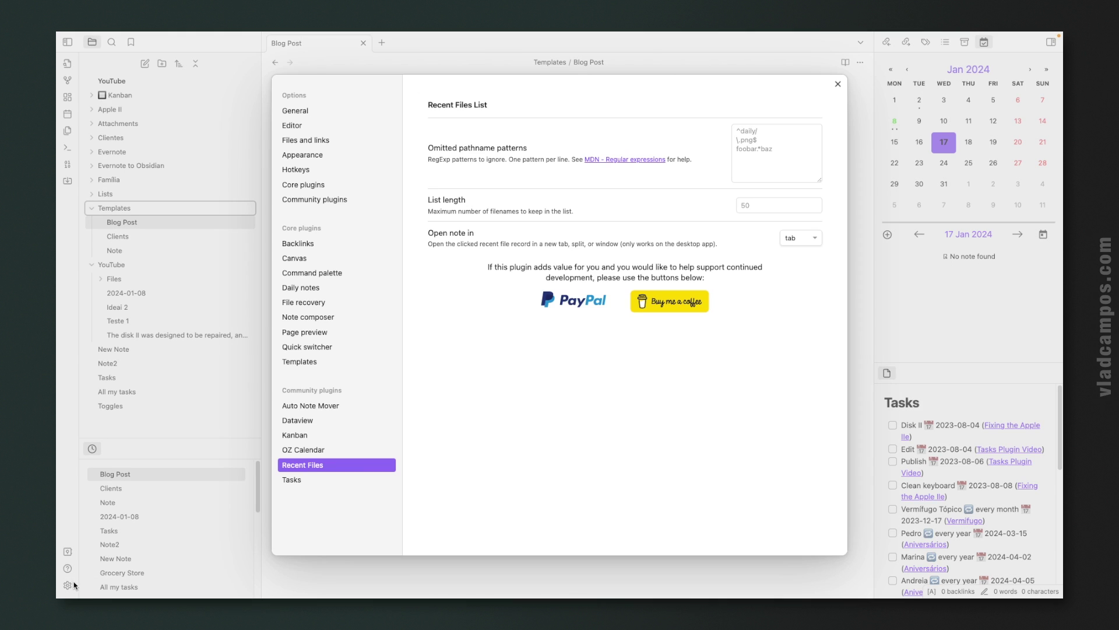
click(327, 200)
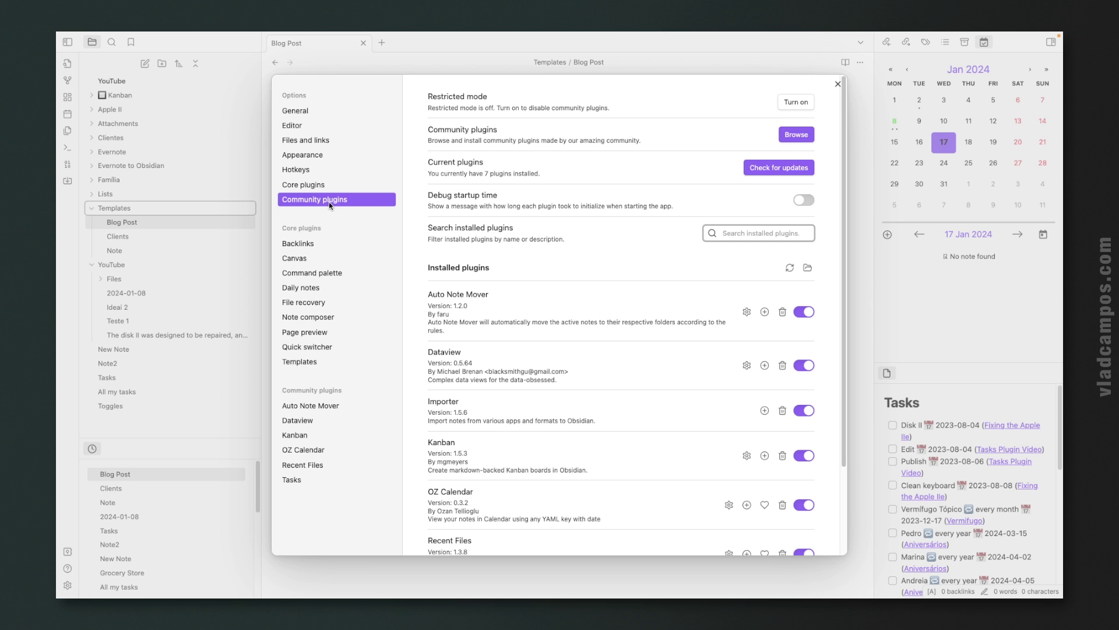
click(797, 134)
text(auto tem)
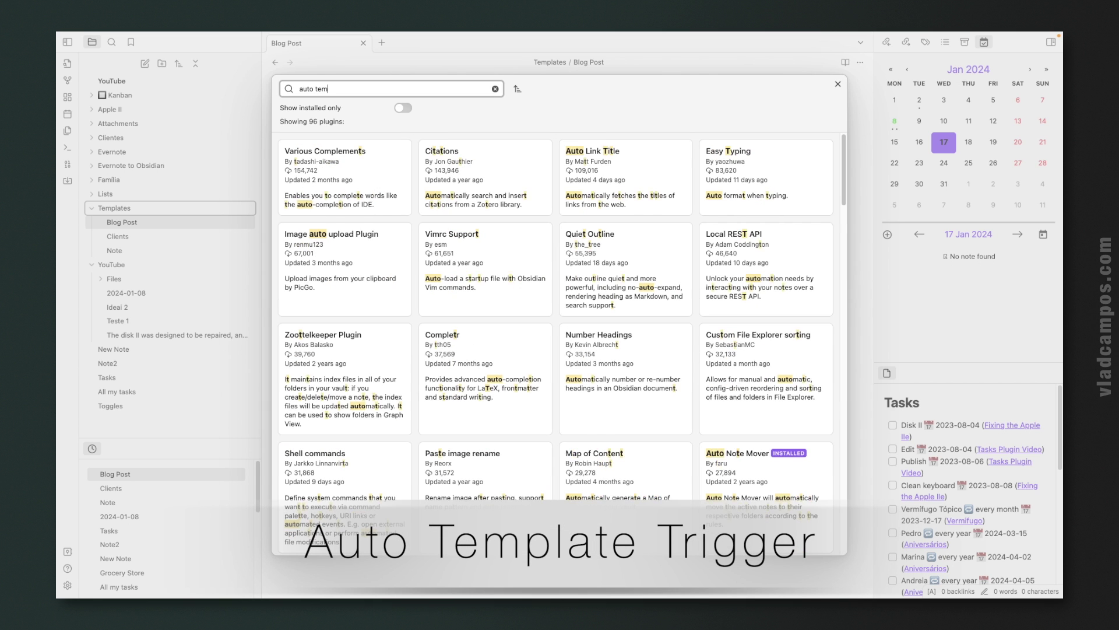
text(p)
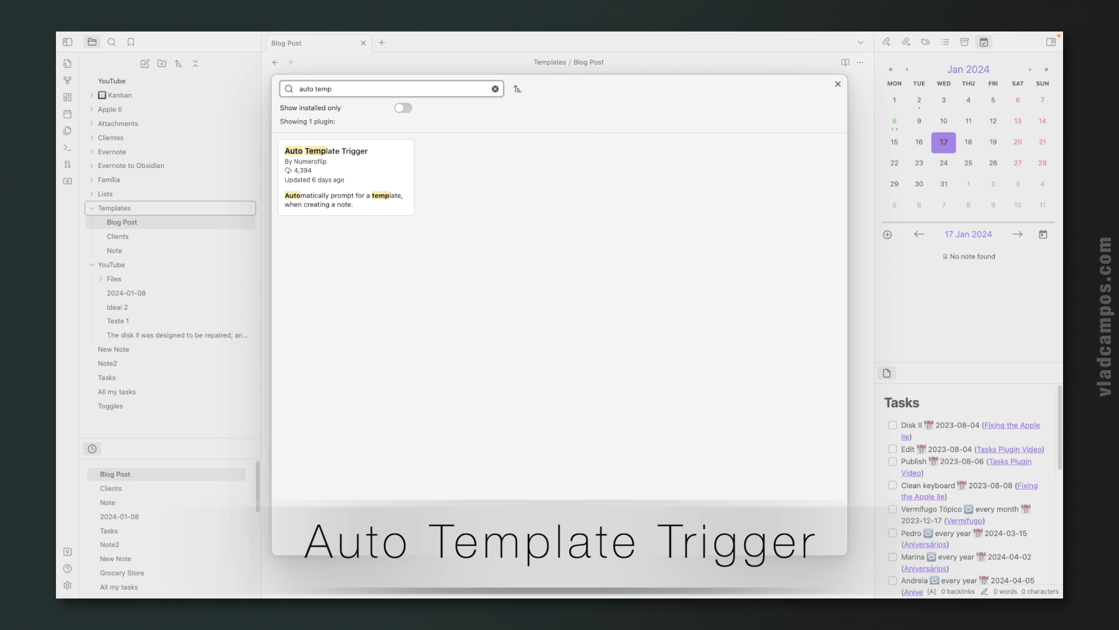
click(382, 168)
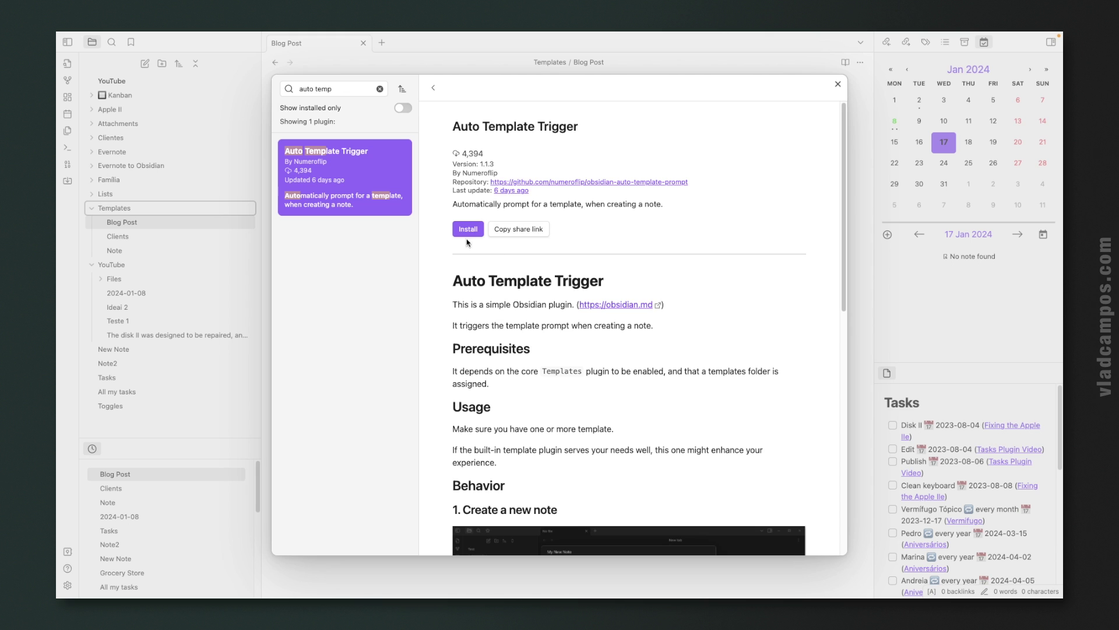
click(470, 229)
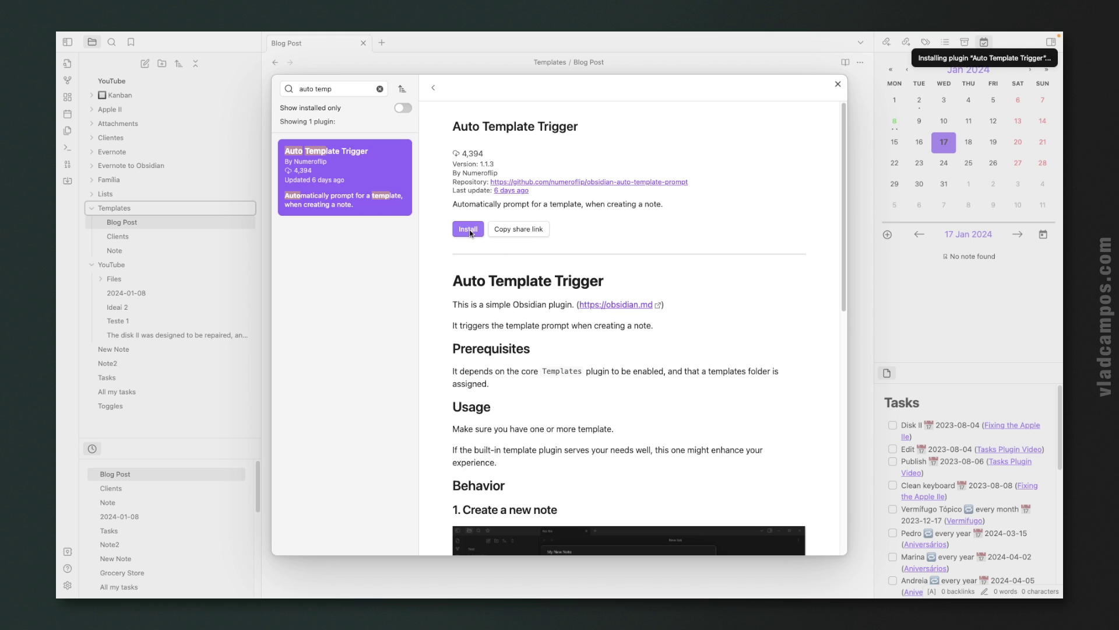
click(470, 230)
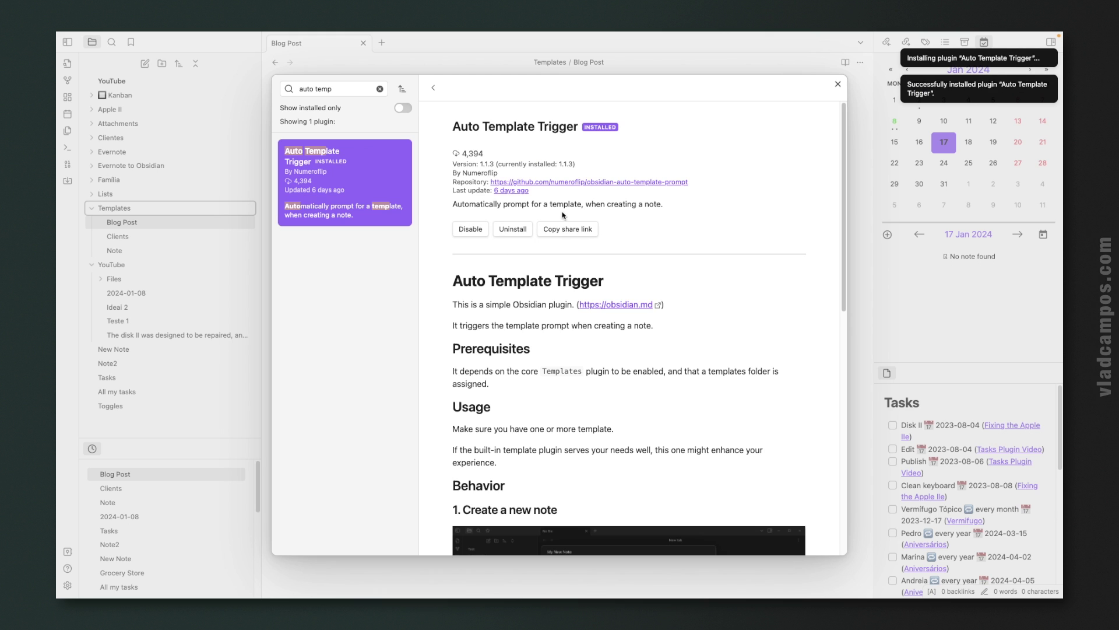
click(838, 85)
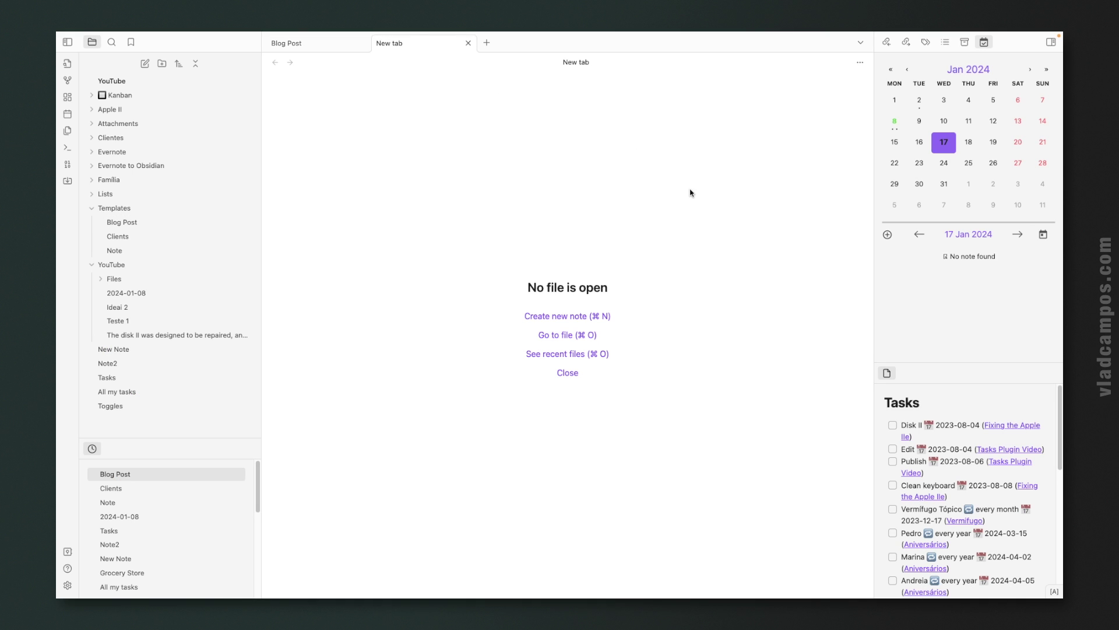
Create a new note and fill it with the Note template from the template prompt.
click(589, 316)
key(alt+t)
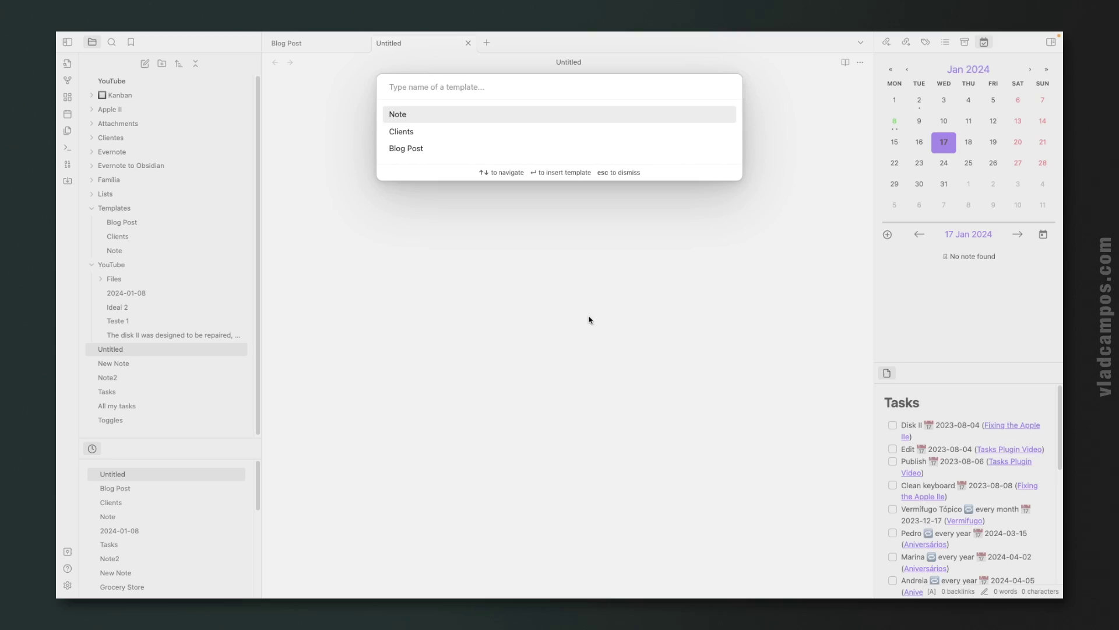
click(486, 120)
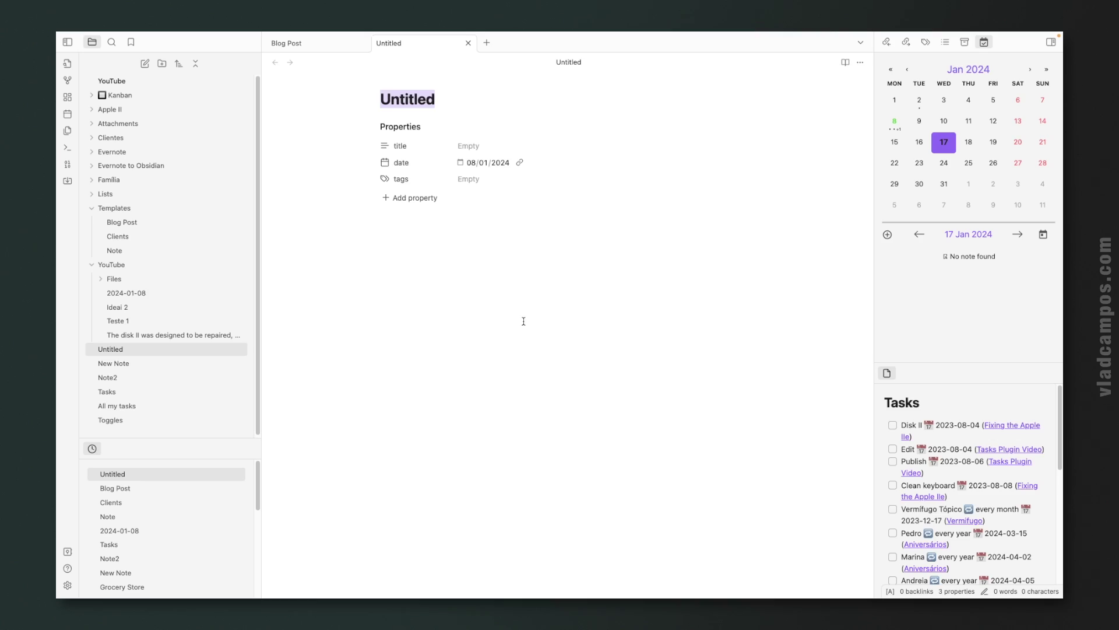
Switch Obsidian's base colour scheme to Dark in the Appearance settings.
click(67, 584)
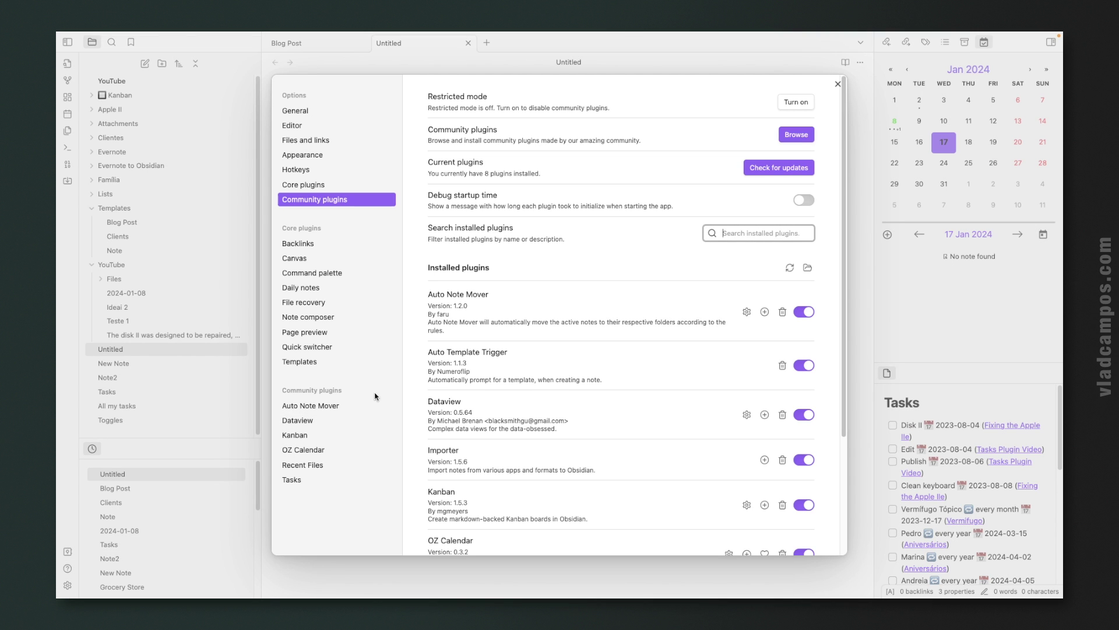
click(302, 155)
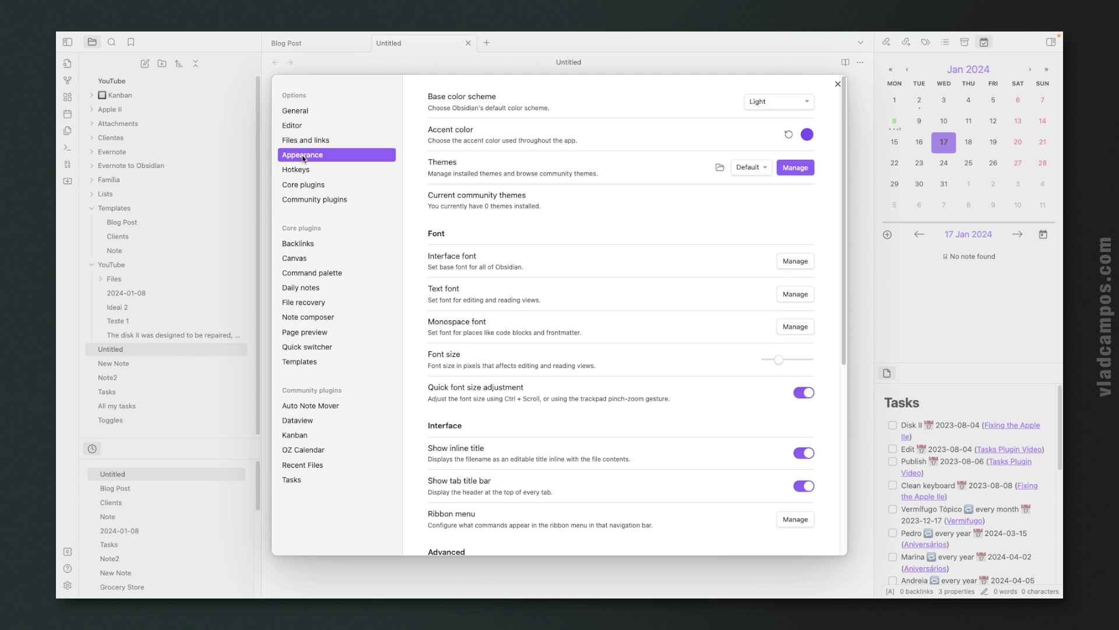
click(765, 108)
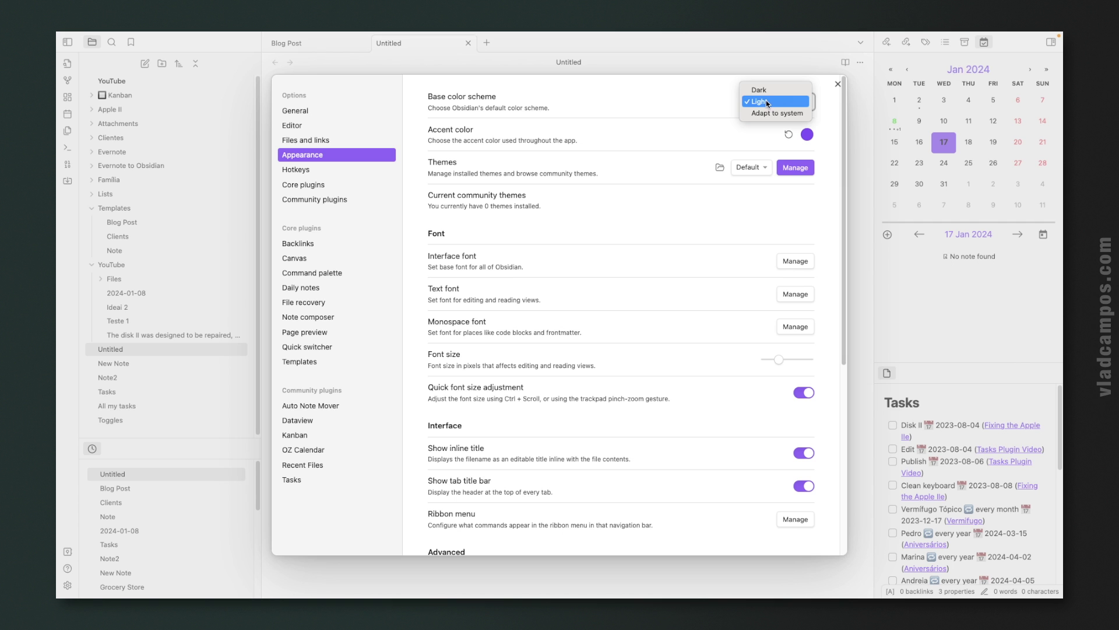
click(765, 92)
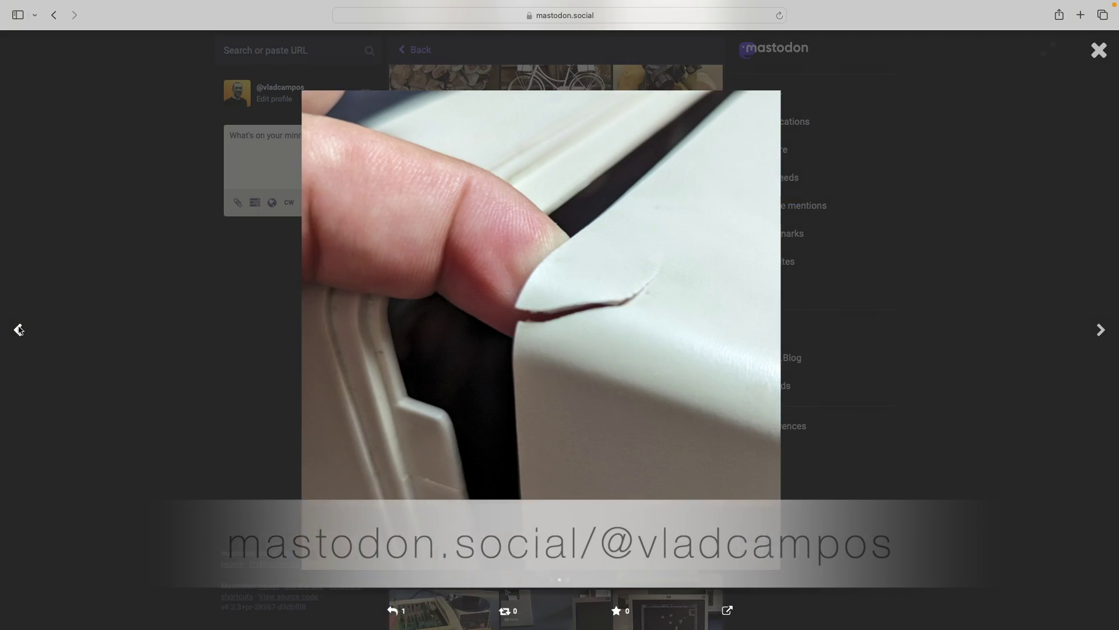
Step back to the previous image in the Mastodon post's media viewer.
click(18, 330)
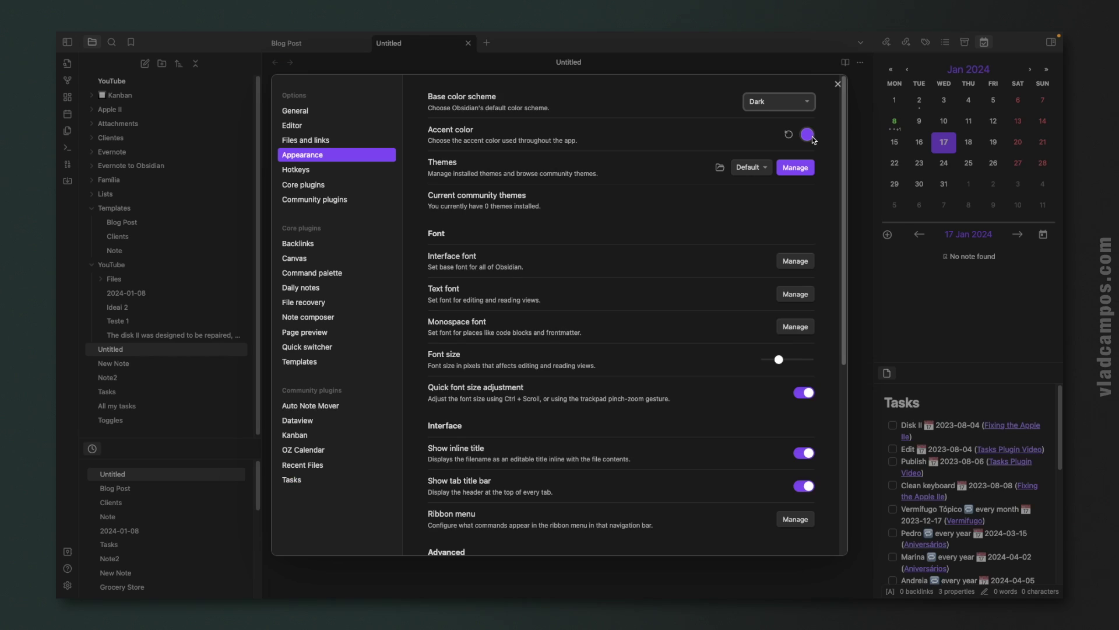
Set the accent colour to RGB 45, 145, 45 and close the settings.
click(808, 135)
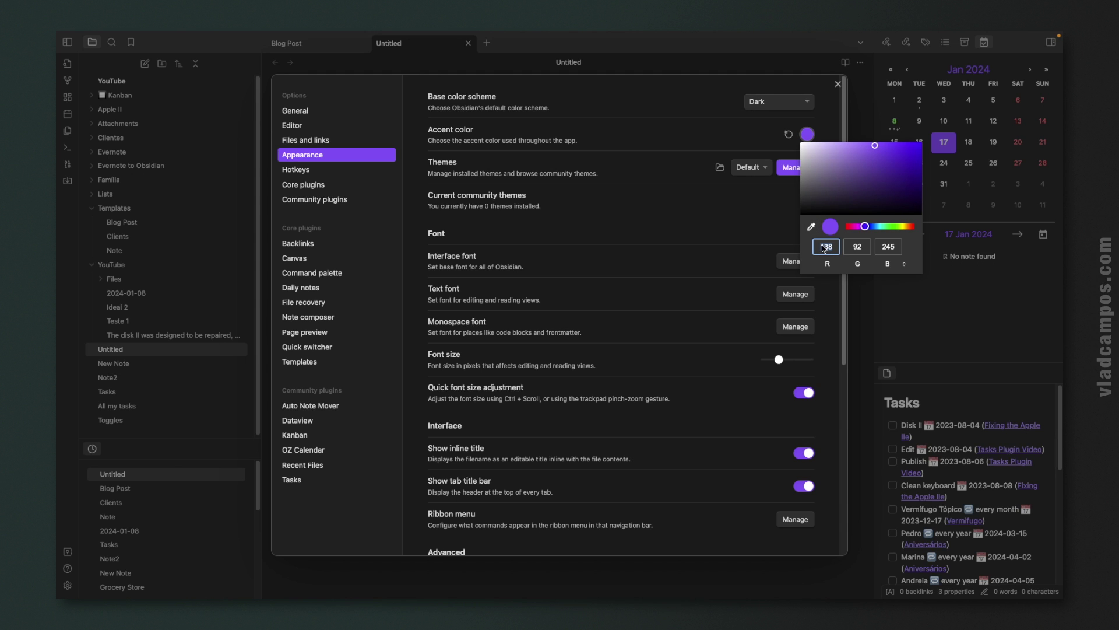
text(45)
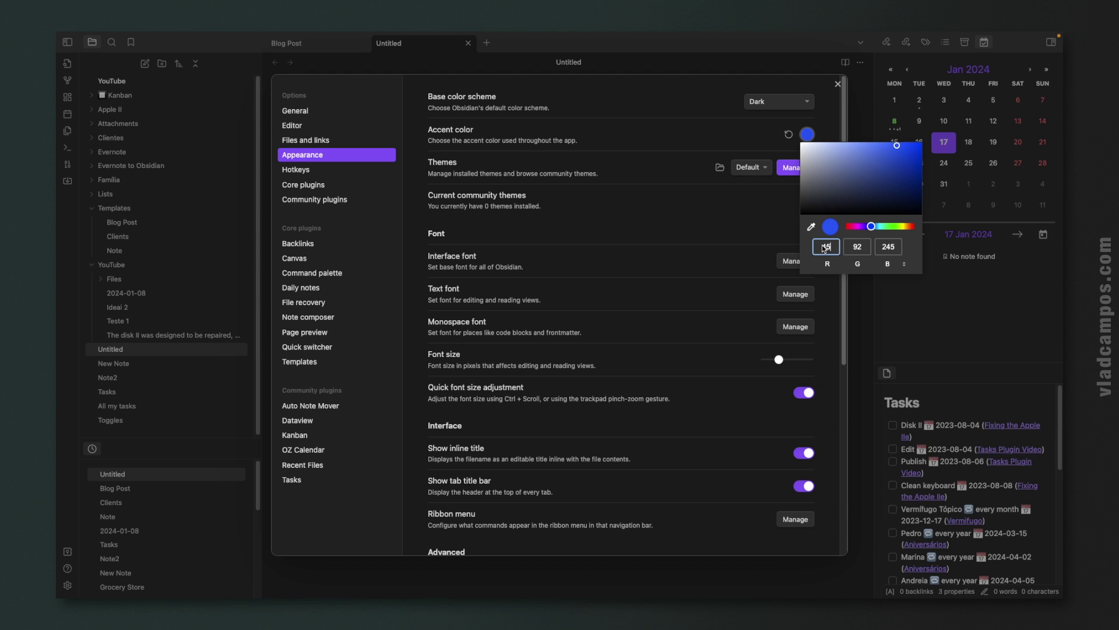
click(858, 249)
text(1)
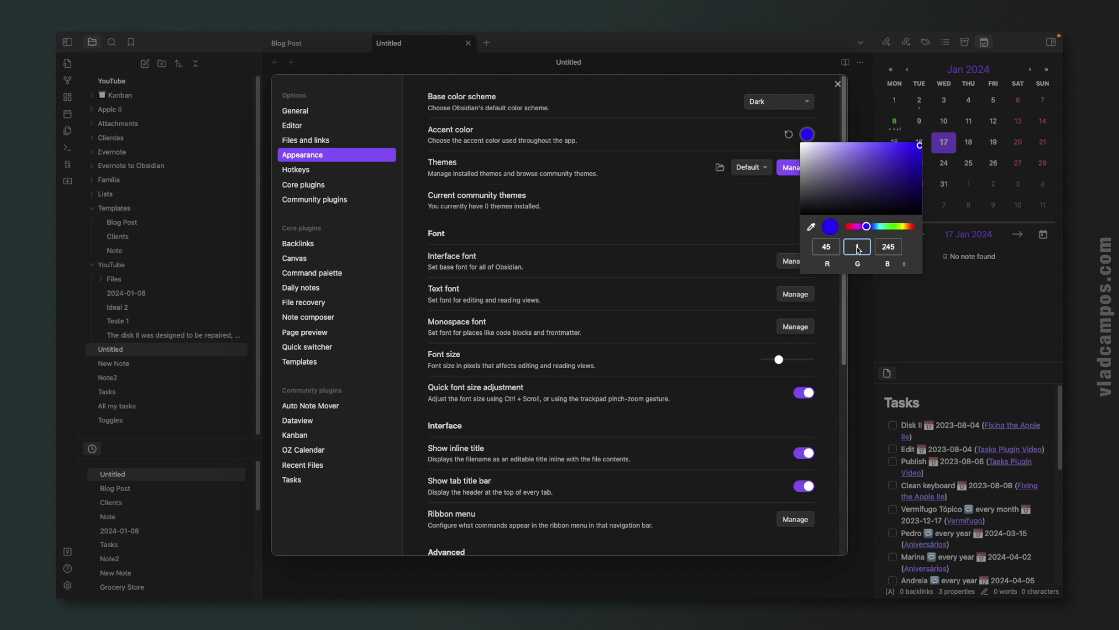
text(45)
click(890, 248)
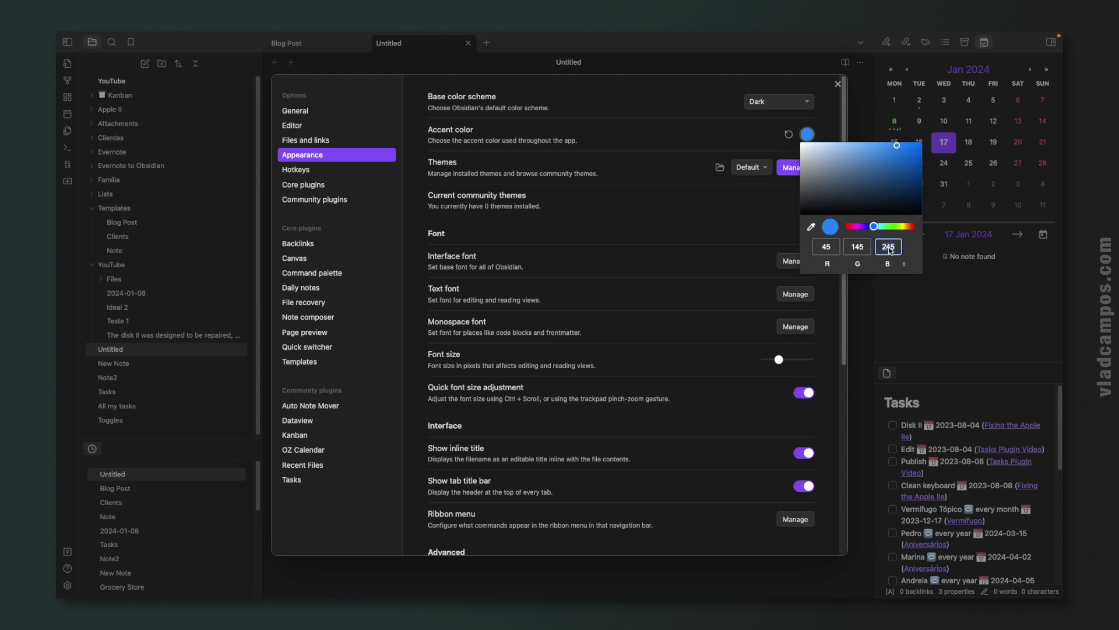
text(45)
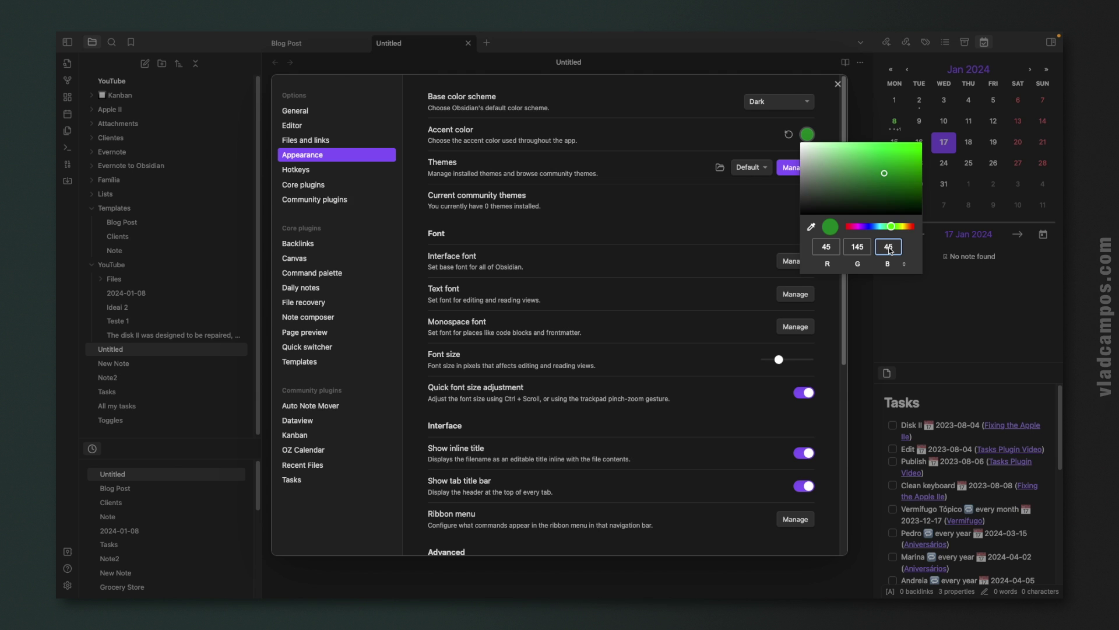
click(792, 232)
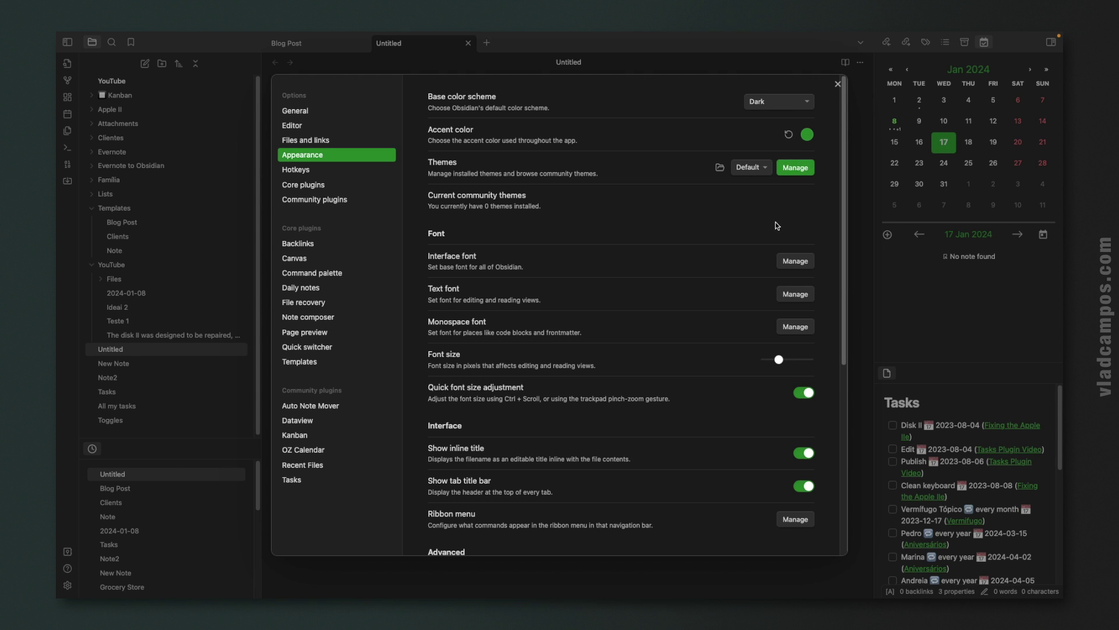
click(838, 85)
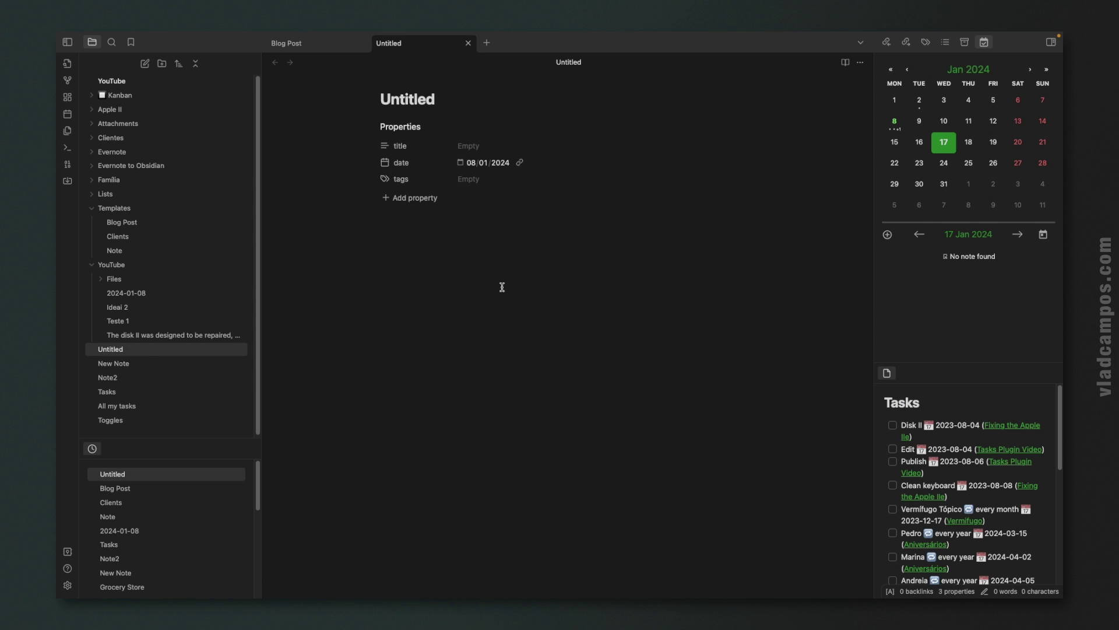